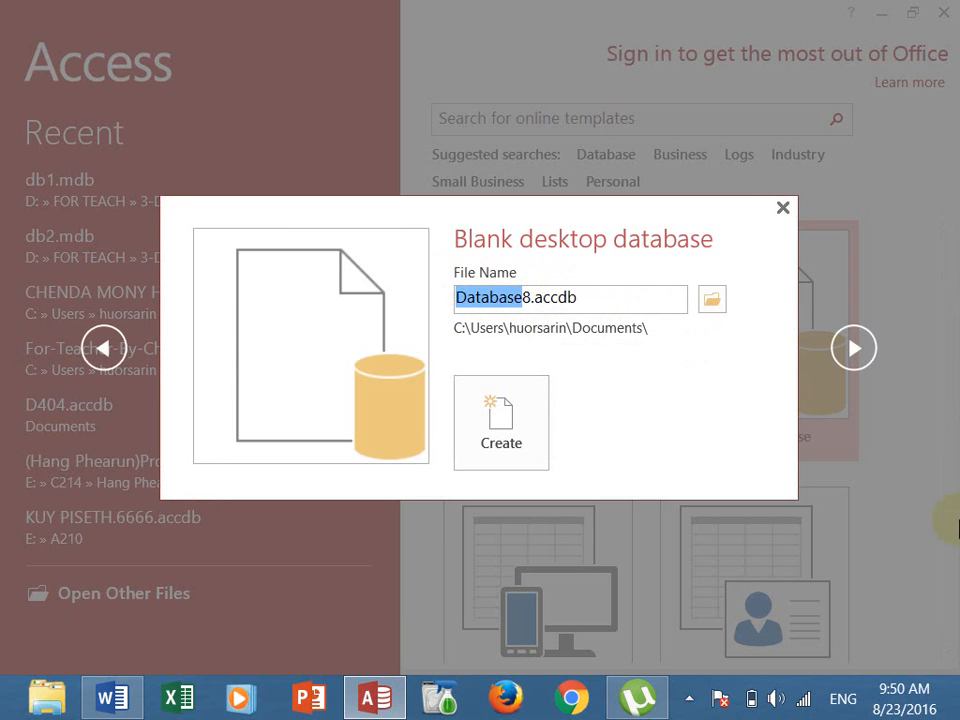
Name the new blank desktop database Sale Mgt System.accdb
key("BackSpace")
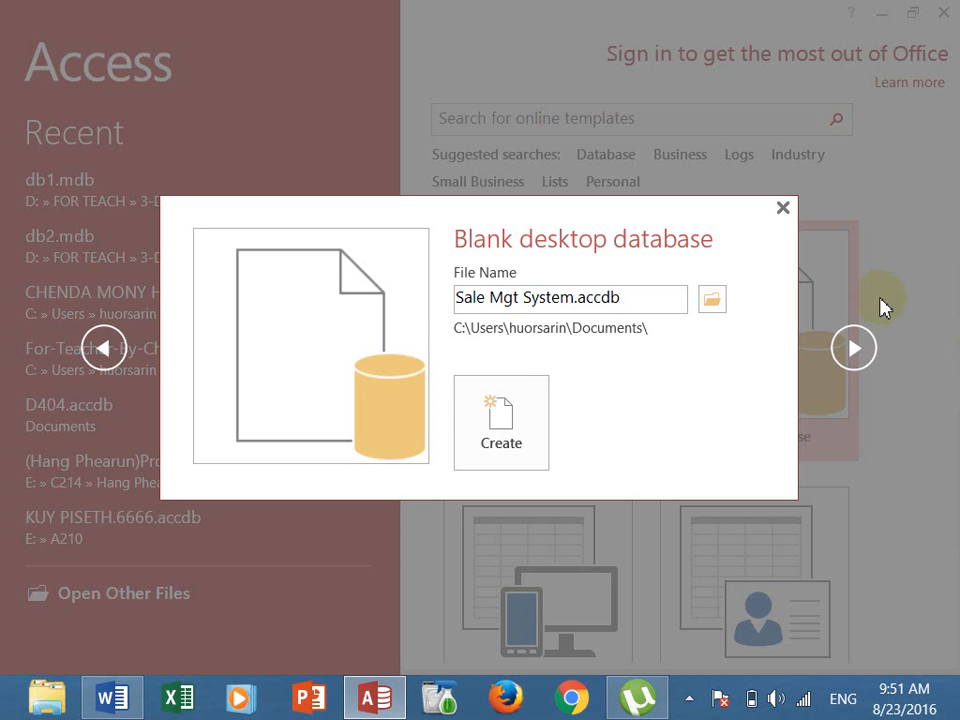
triple_click(456, 304)
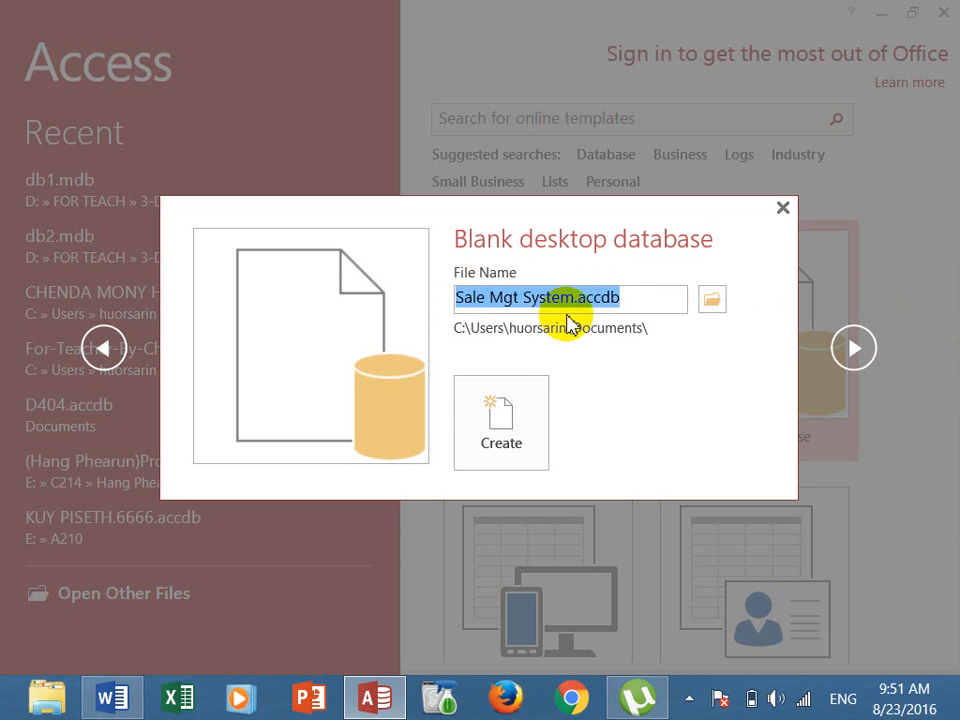
left_click_drag(576, 300, 639, 302)
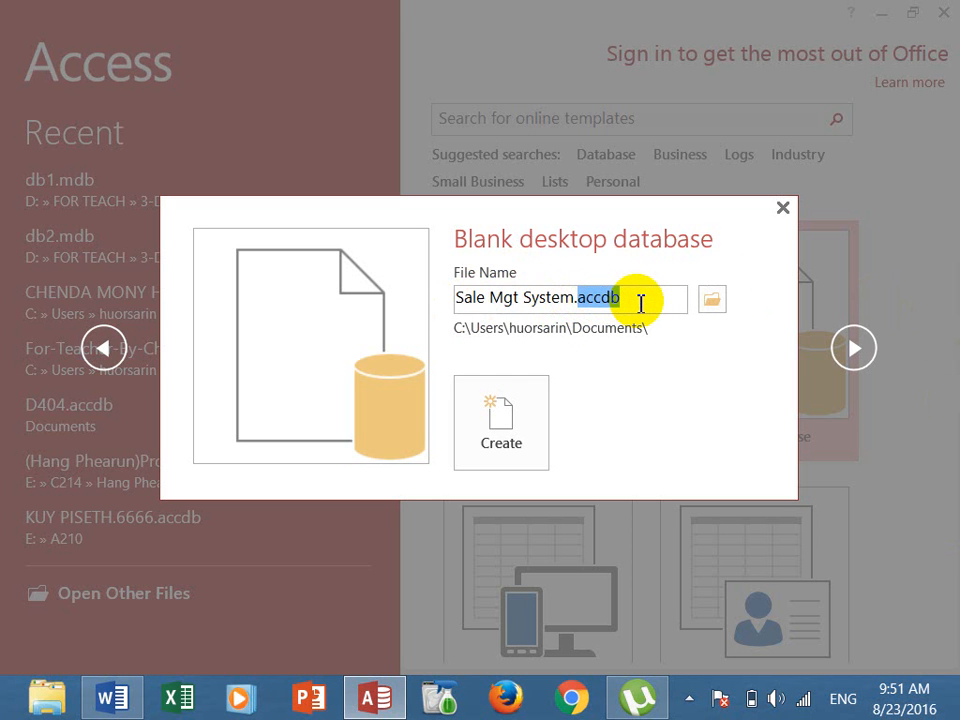
left_click(640, 303)
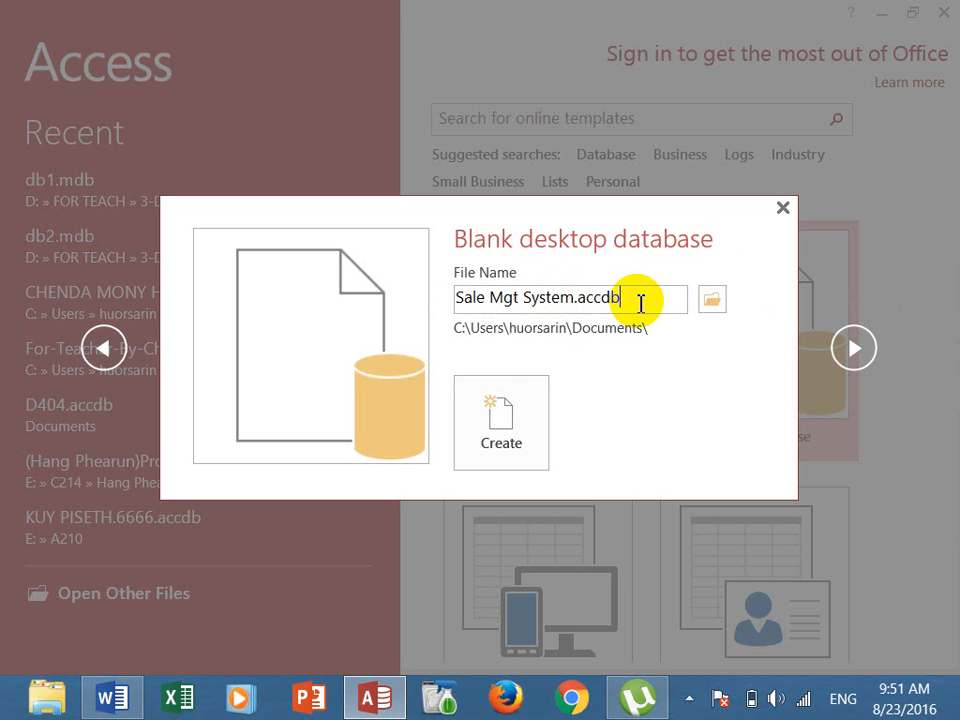
Choose Local Disk (D:) as the storage location and create the blank desktop database there
left_click(716, 303)
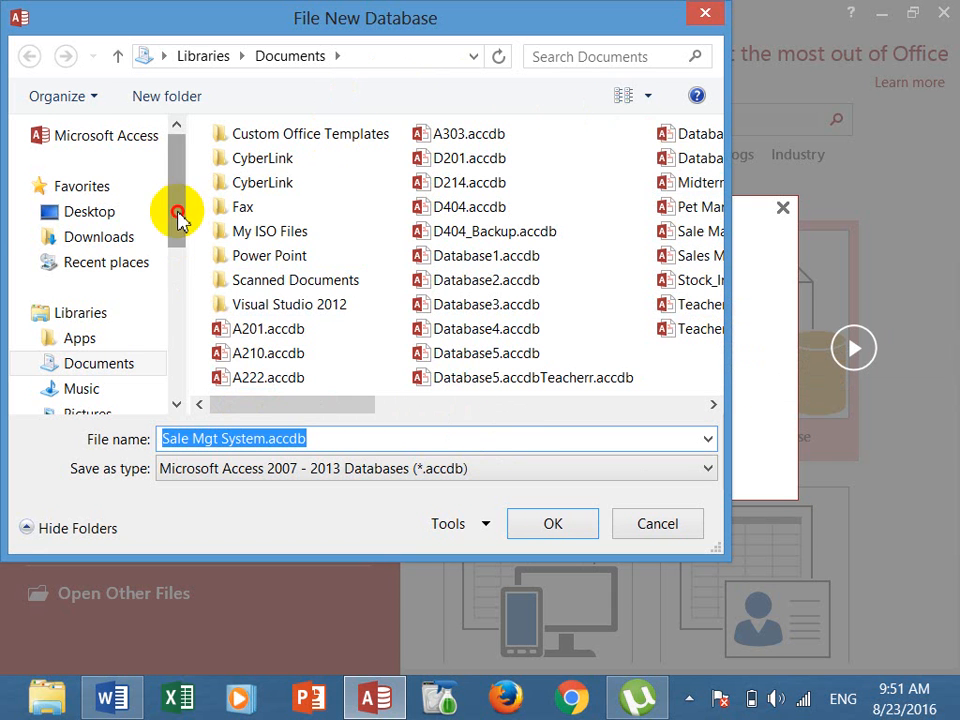
left_click_drag(178, 214, 165, 360)
left_click(131, 257)
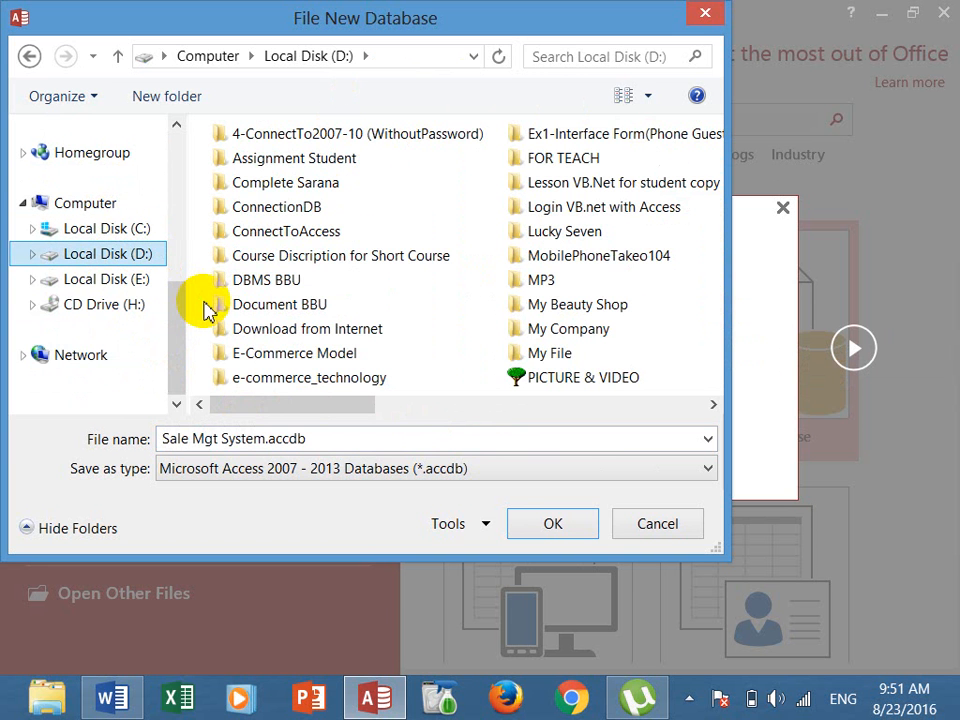
left_click(563, 524)
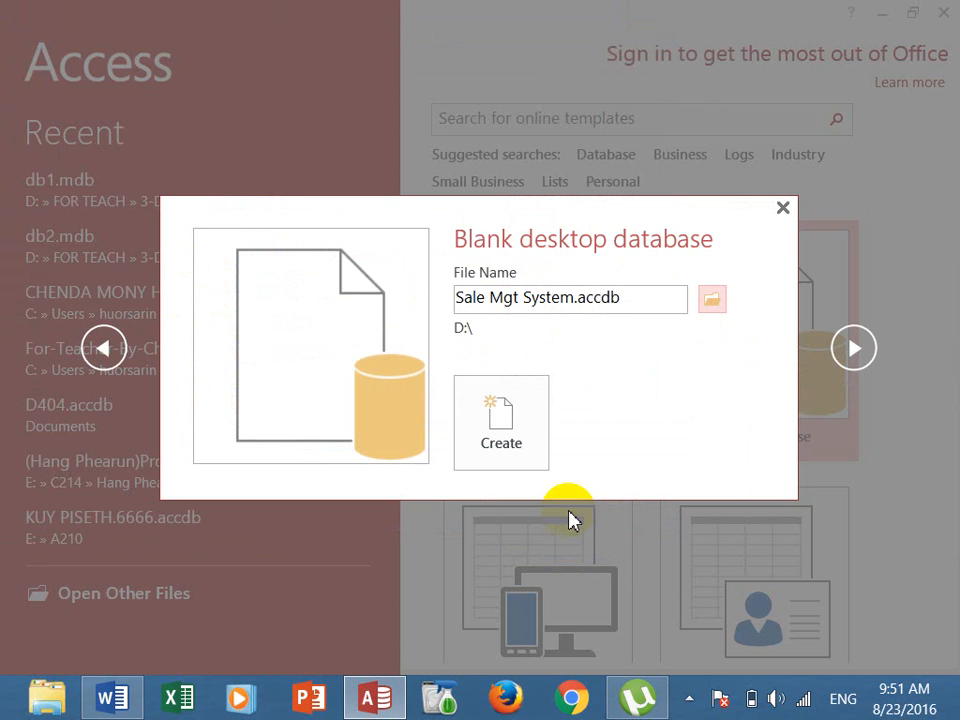
left_click(510, 413)
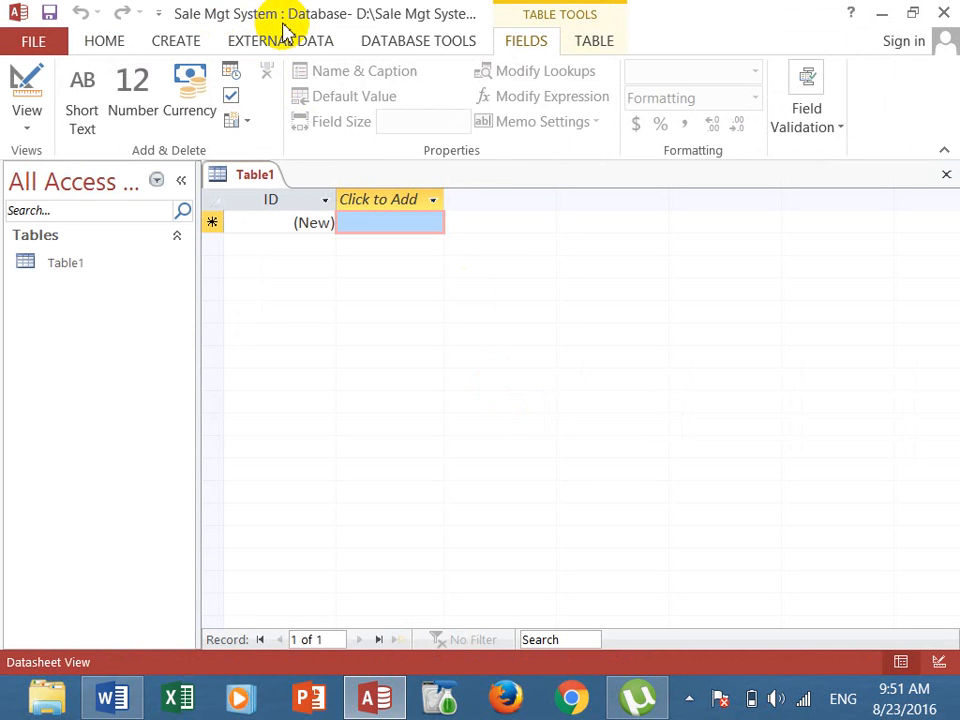
Switch to File Explorer and locate Sale Mgt System.accdb on Local Disk (D:)
left_click(45, 697)
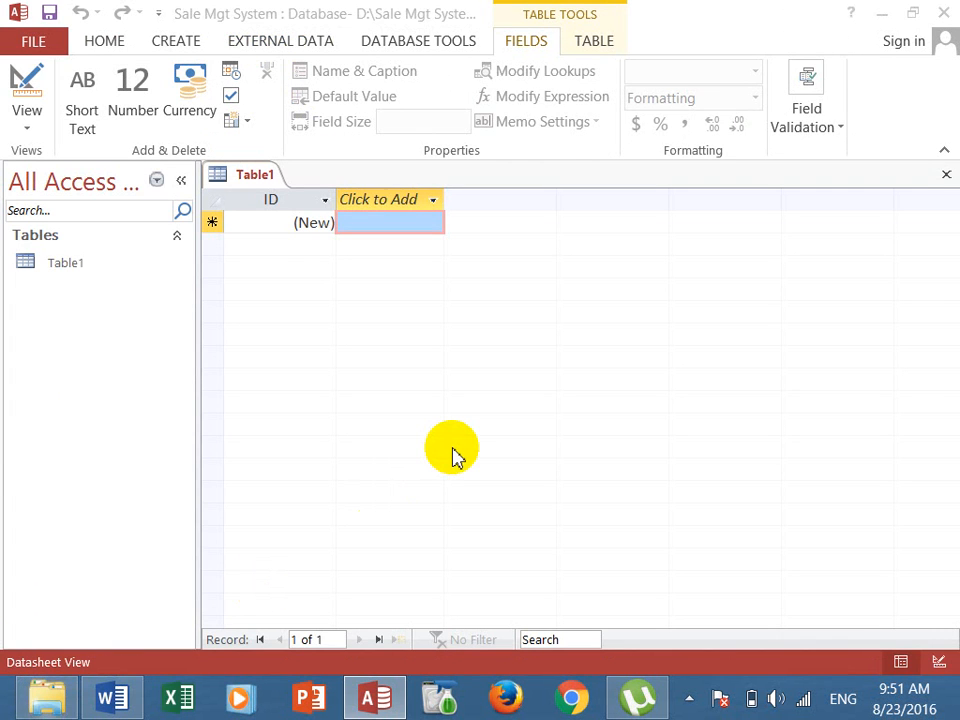
left_click(133, 524)
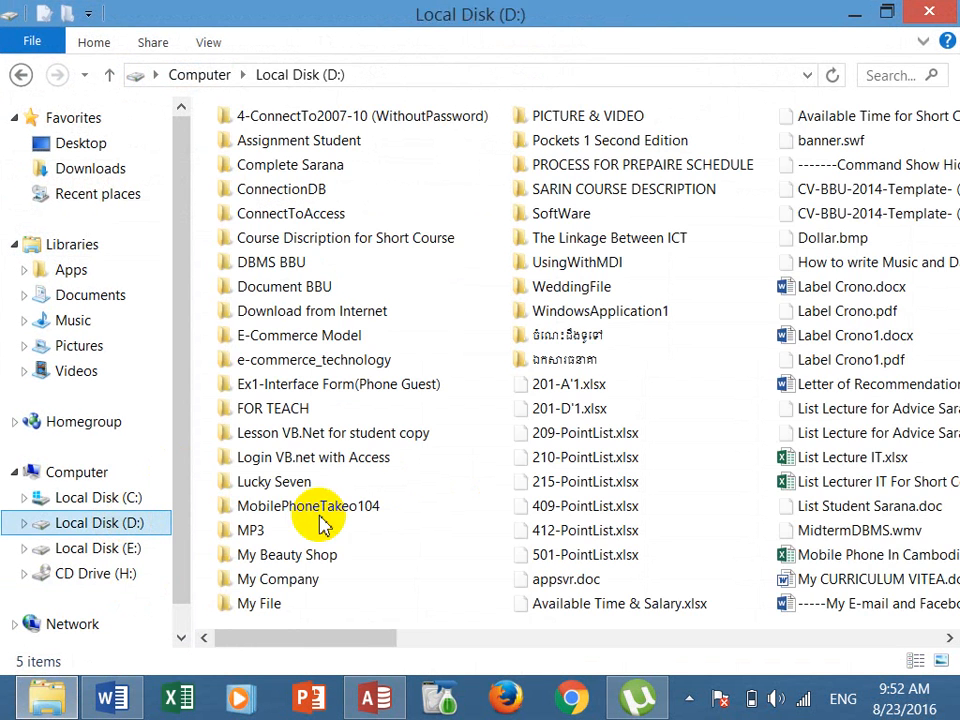
left_click_drag(360, 630, 697, 567)
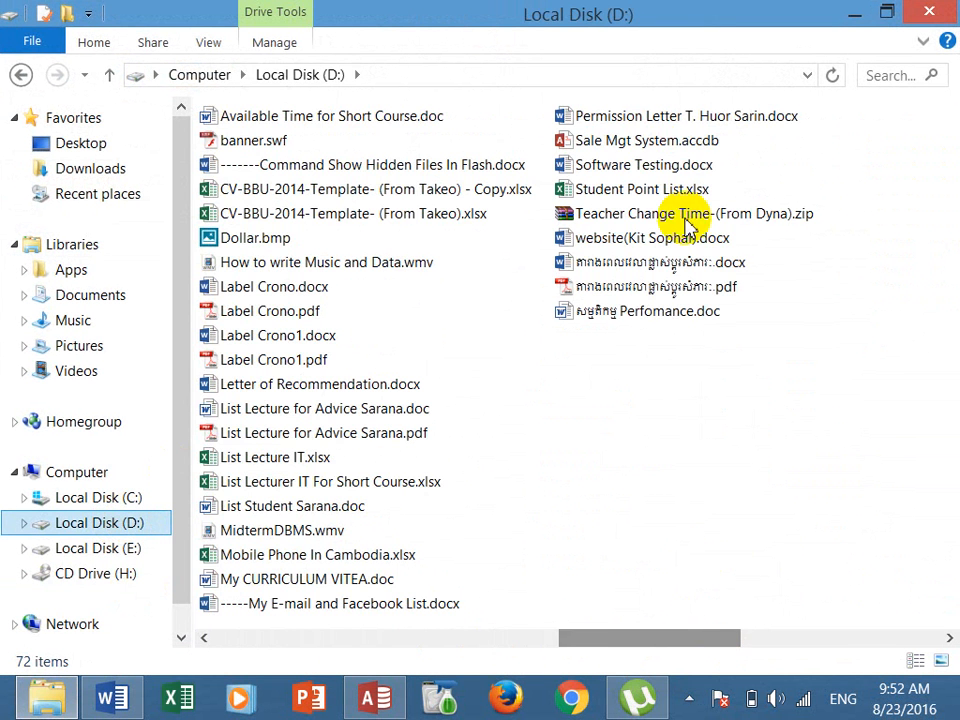
left_click(600, 141)
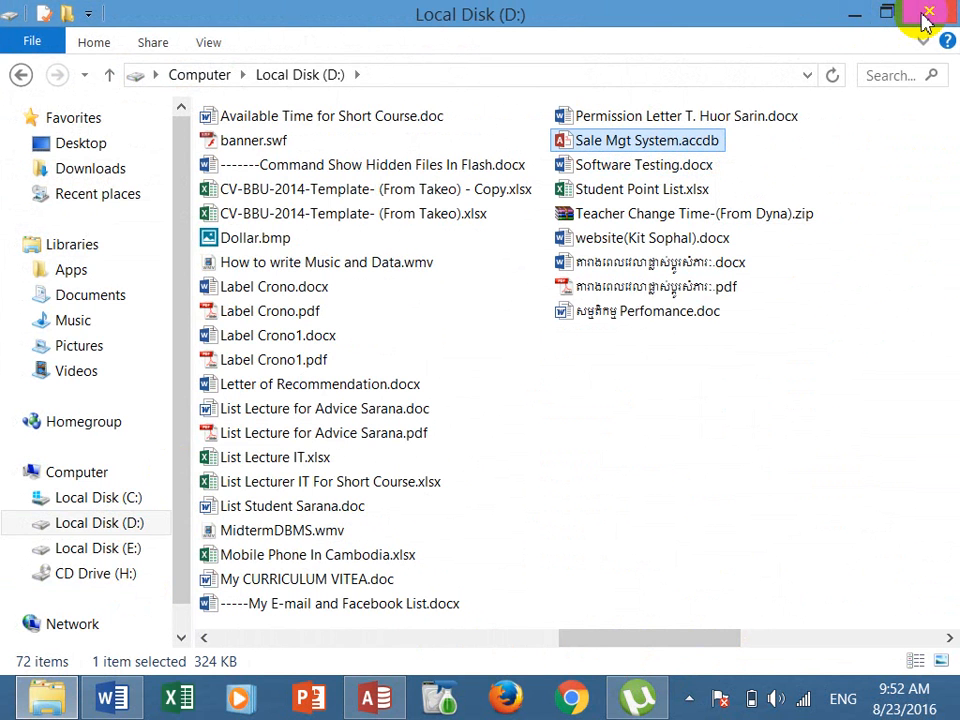
Close the open Access window, then relaunch Access and reopen Sale Mgt System.accdb from Local Disk (D:)
right_click(374, 699)
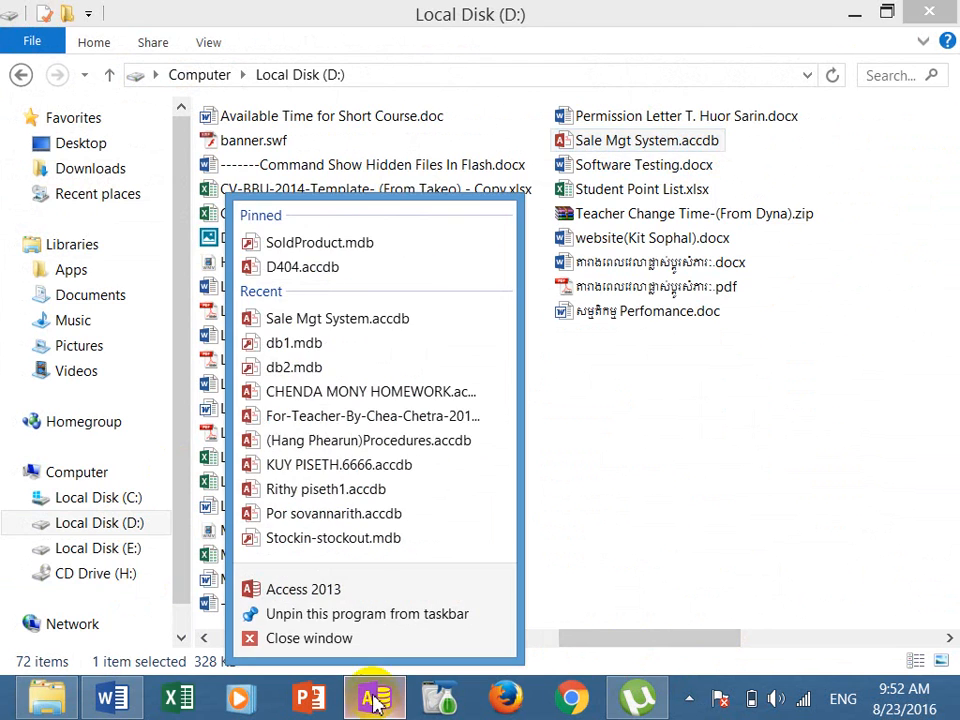
left_click(332, 640)
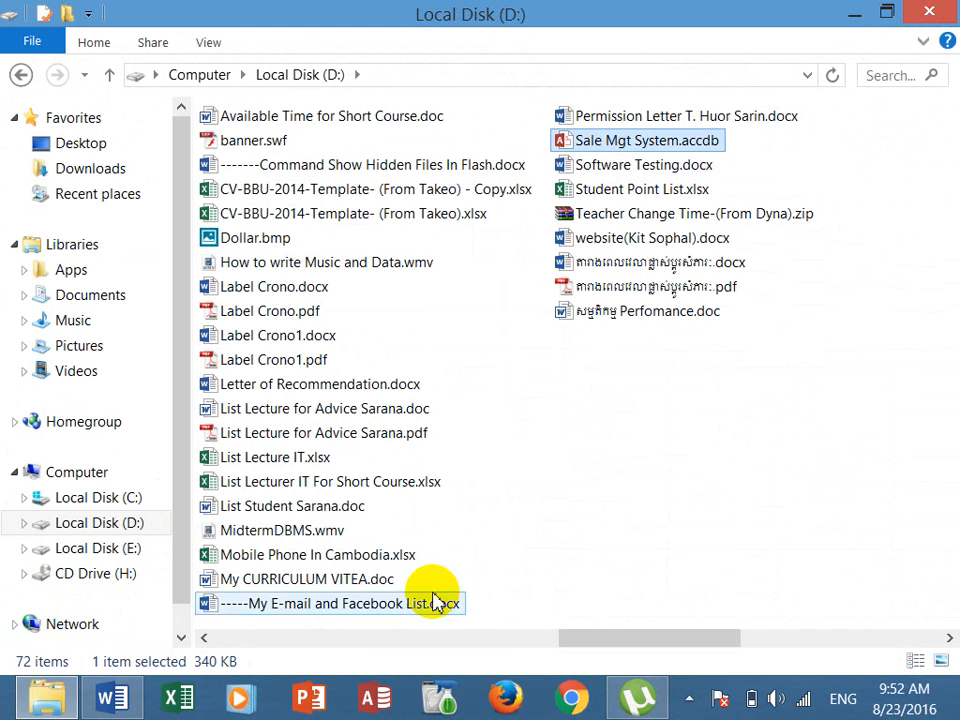
left_click(370, 700)
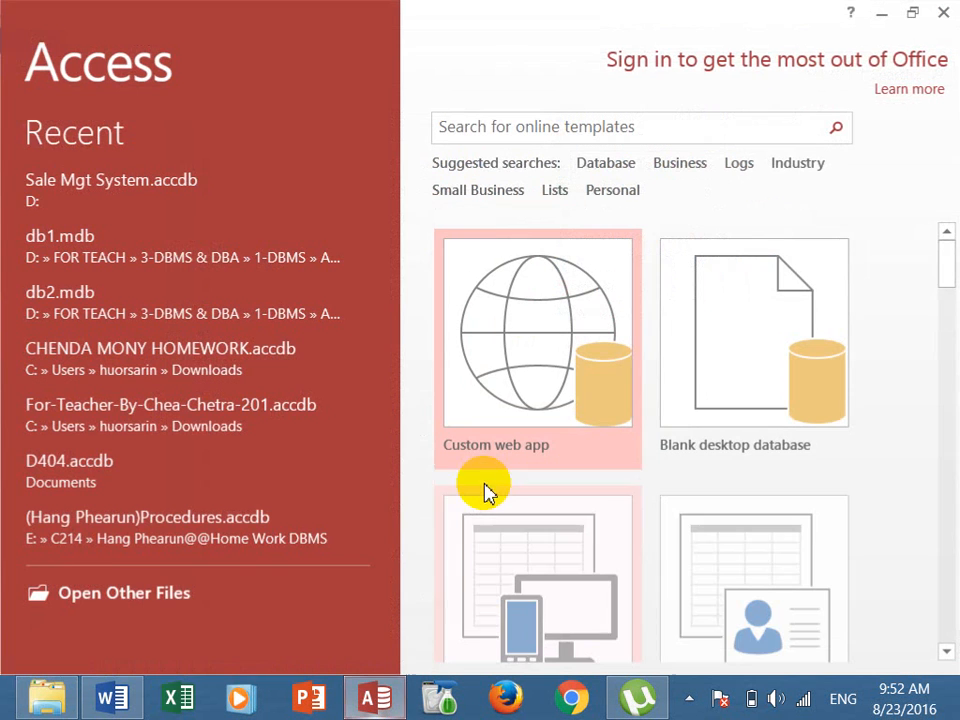
left_click(125, 598)
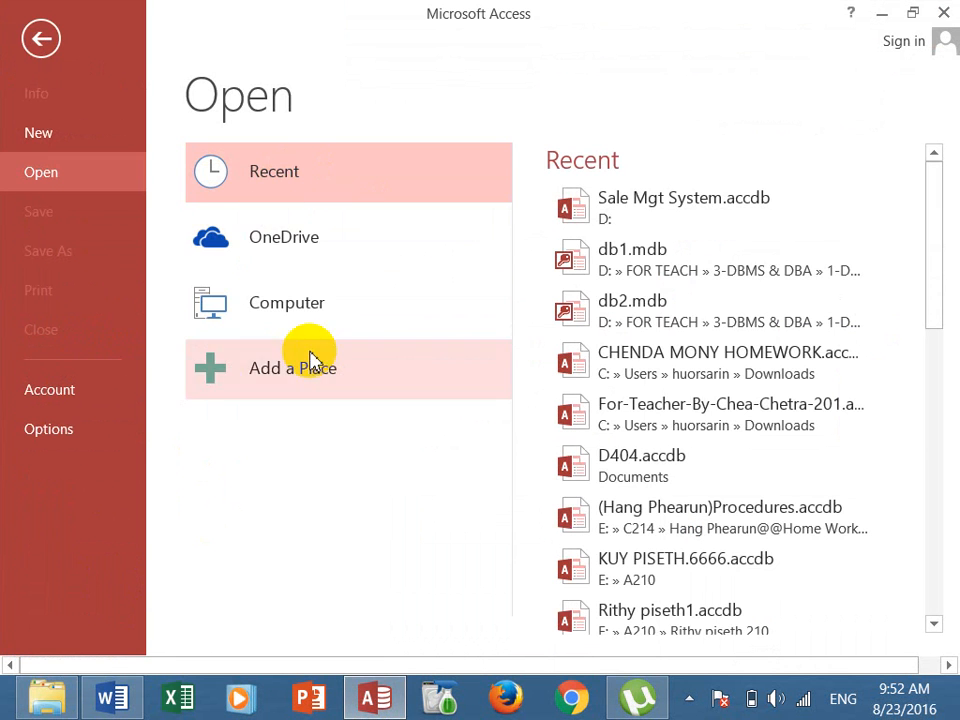
left_click(298, 305)
left_click(617, 551)
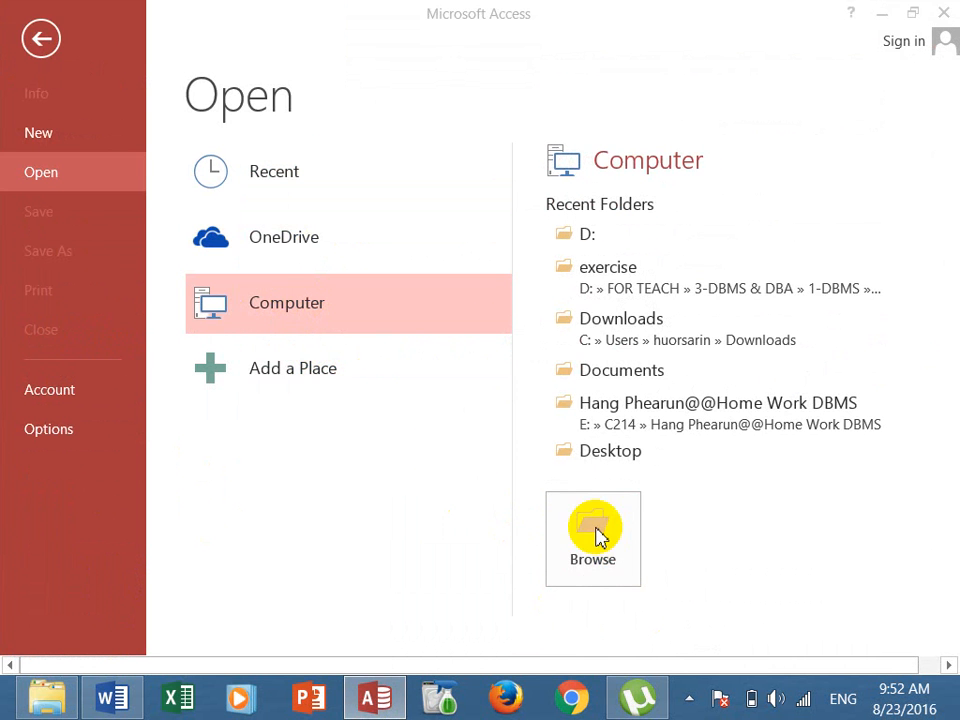
left_click_drag(184, 229, 208, 386)
left_click(107, 304)
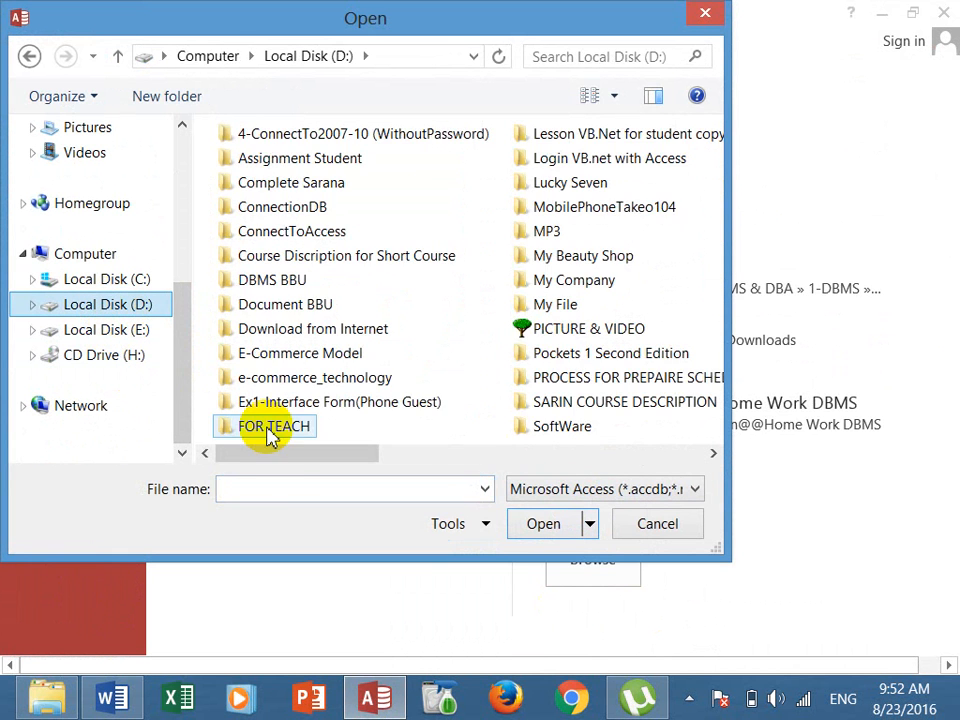
left_click_drag(285, 456, 490, 515)
left_click(550, 282)
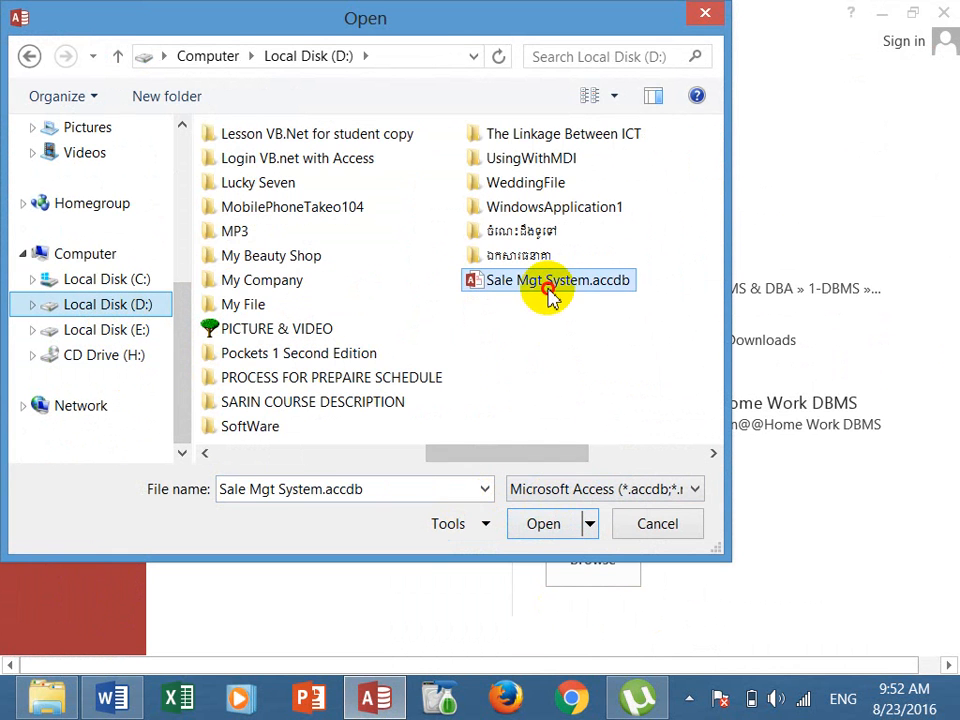
left_click(543, 524)
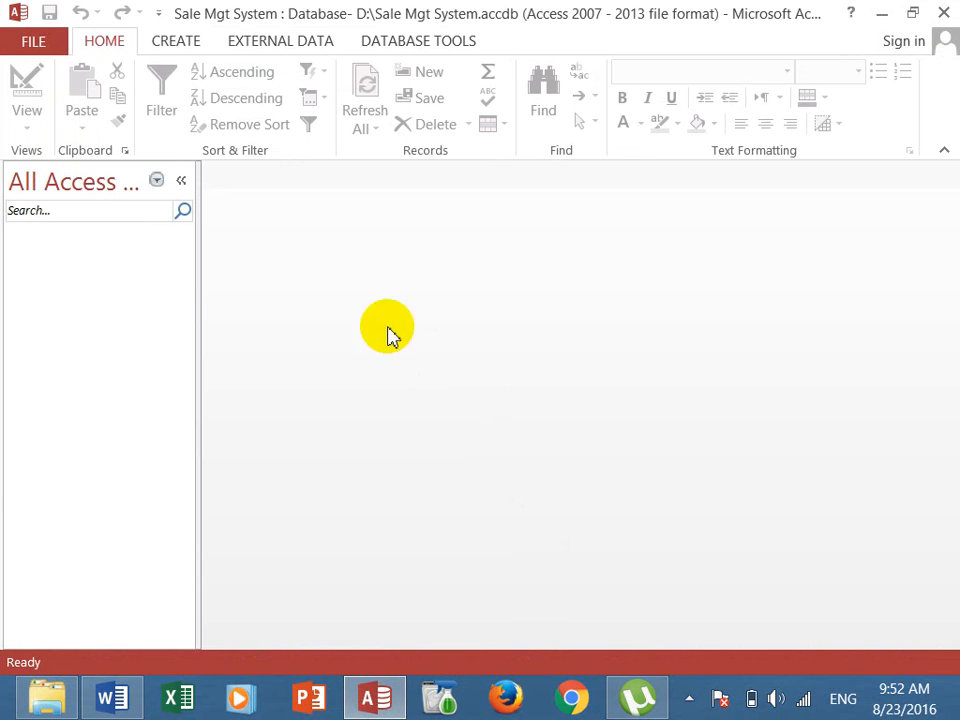
left_click(155, 186)
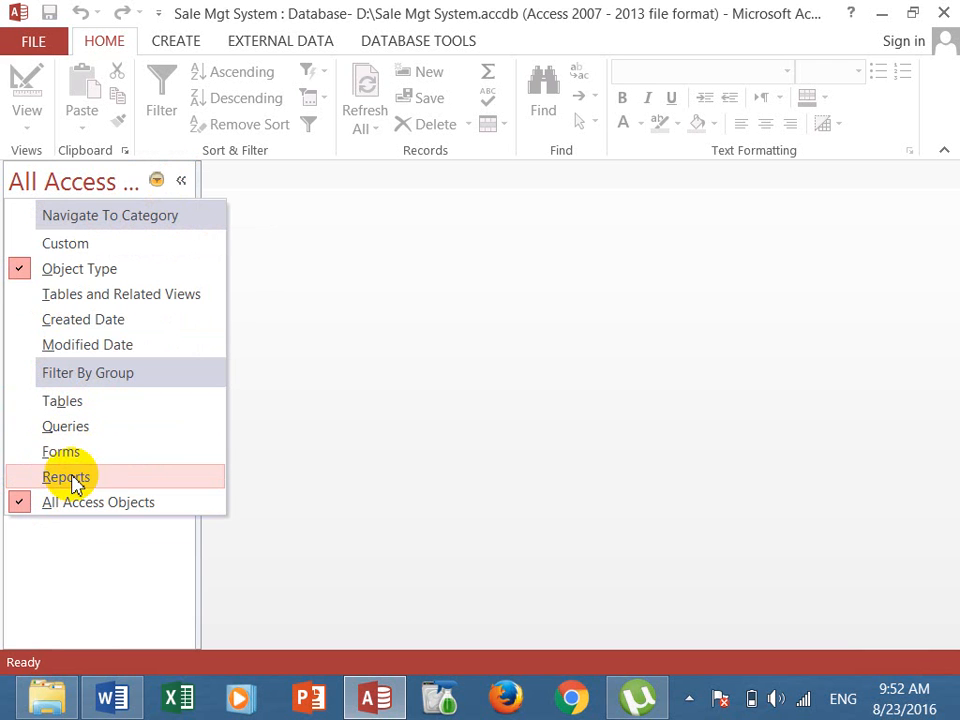
left_click(432, 485)
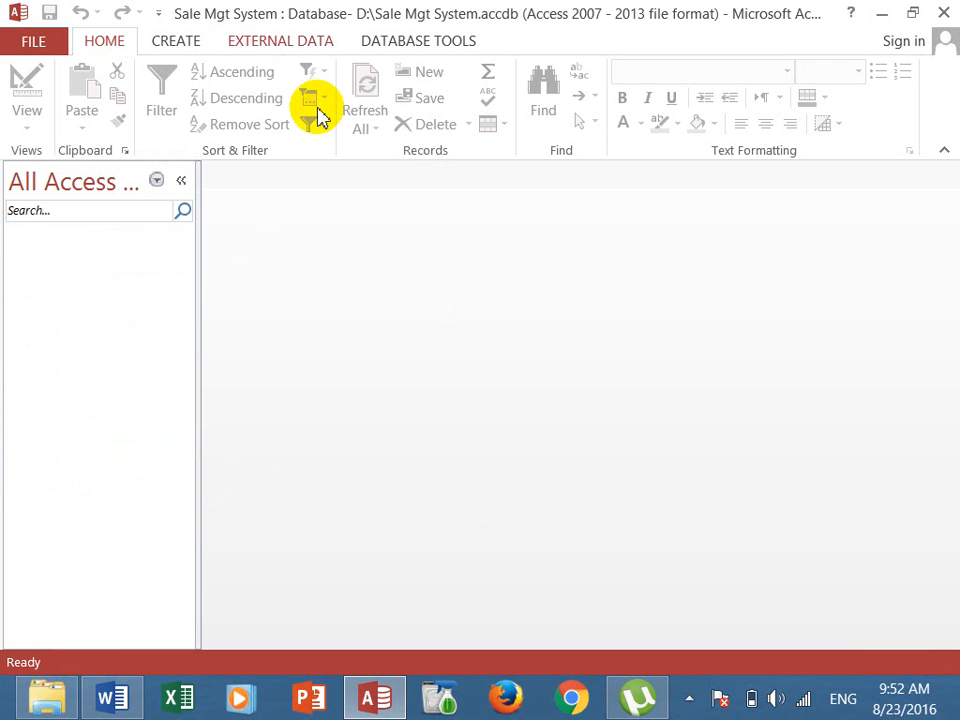
Create a new table in Design view and close its Property Sheet
left_click(184, 42)
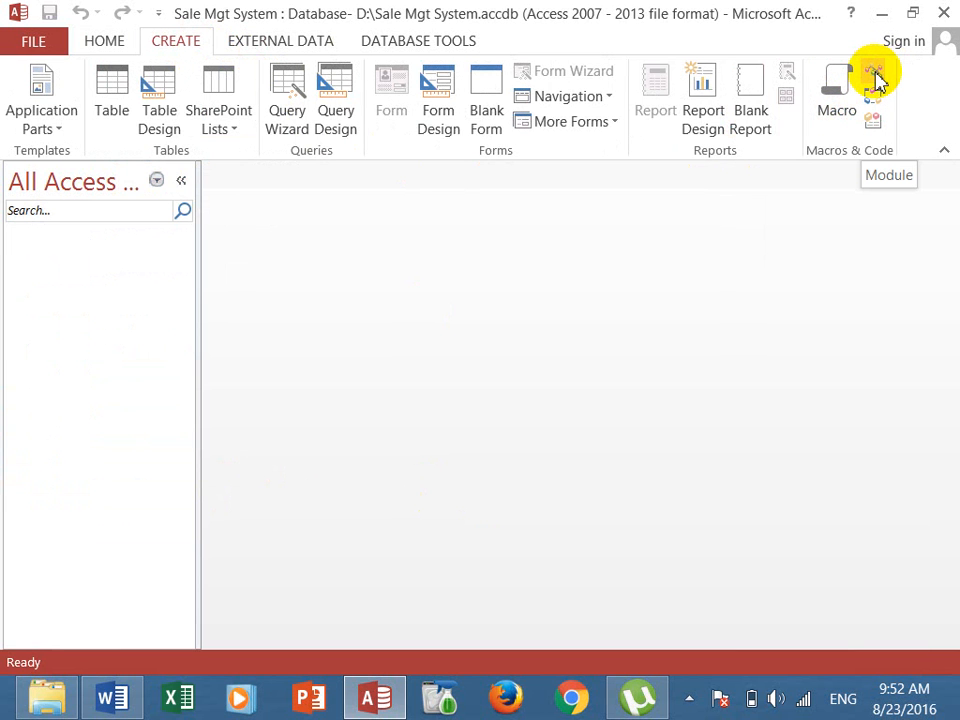
left_click(158, 182)
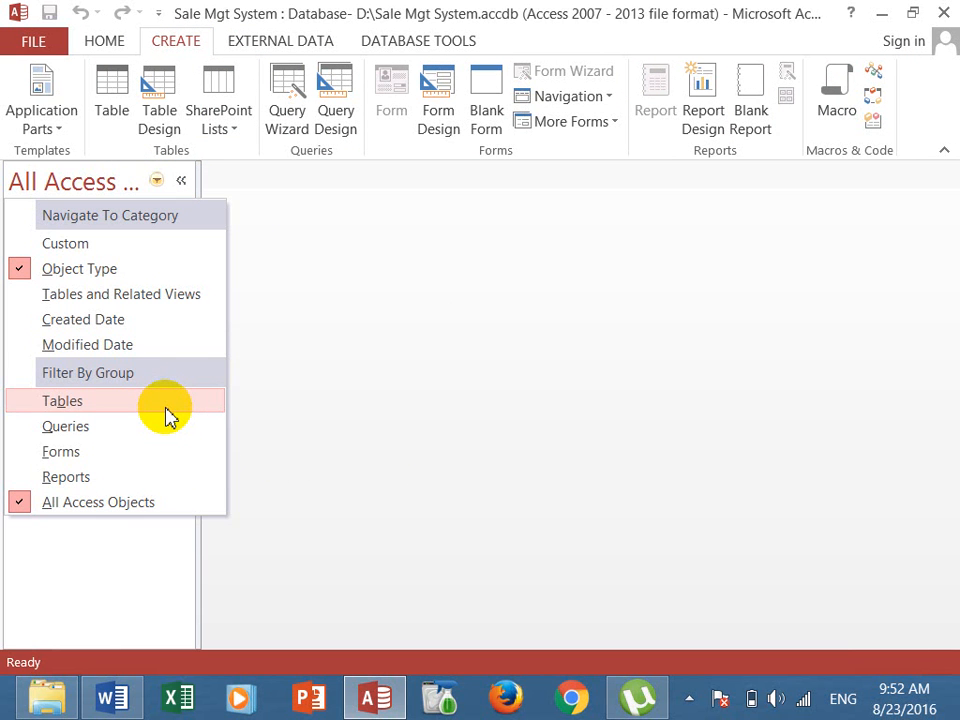
left_click(472, 372)
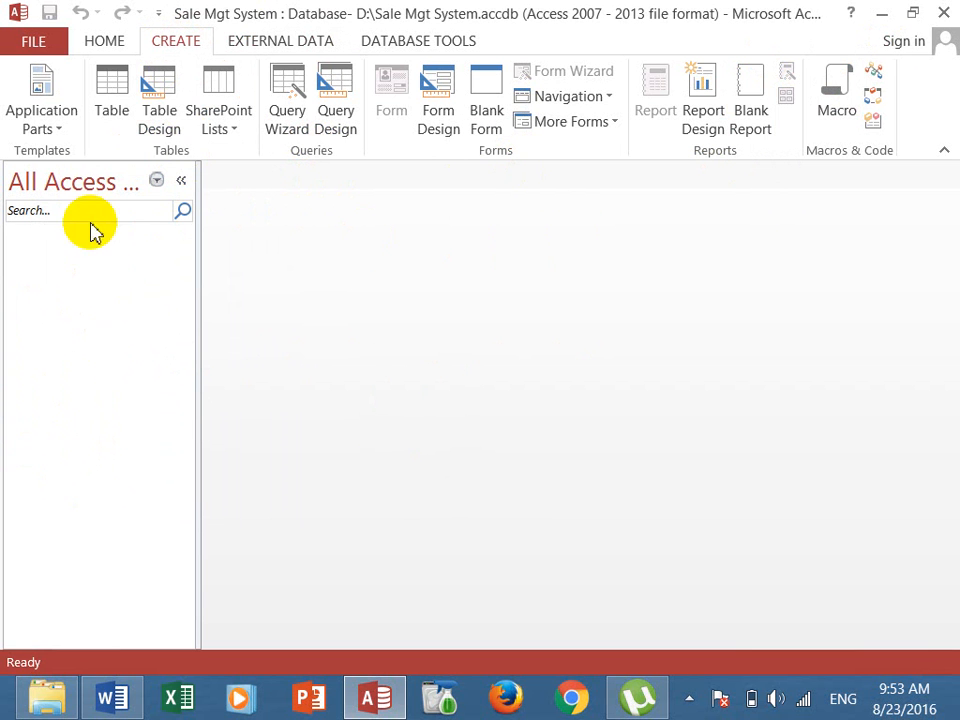
left_click(160, 100)
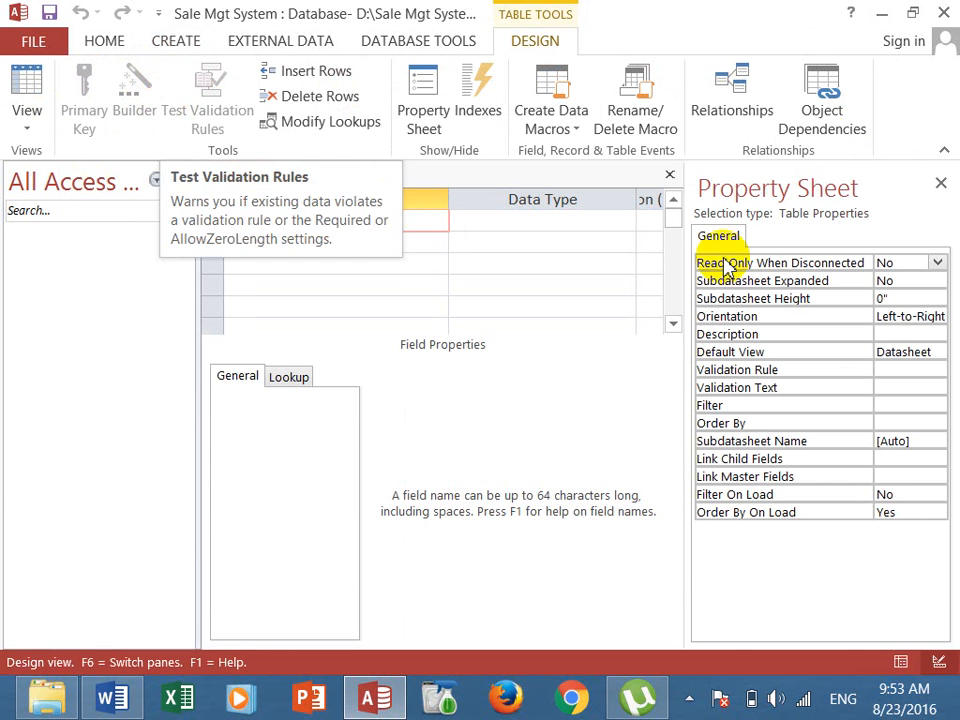
left_click(941, 183)
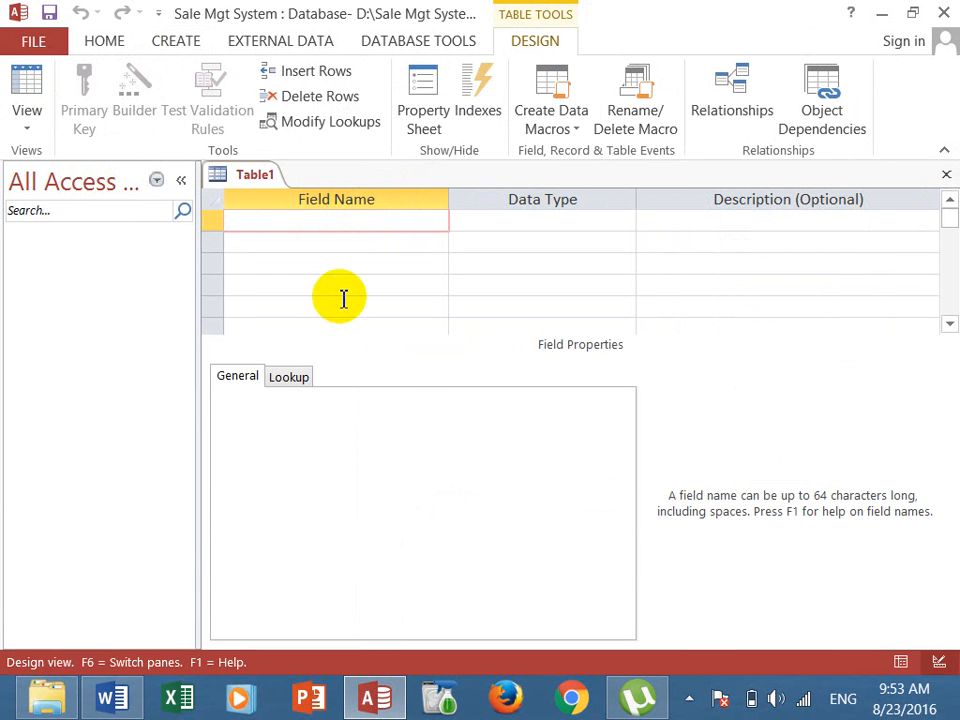
Switch to Word and examine the Relationships diagram in 1.1-Introduction.docx at 160% zoom for the Suppliers table's fields
left_click(112, 697)
scroll(652, 497, "down", 5)
scroll(652, 497, "down", 12)
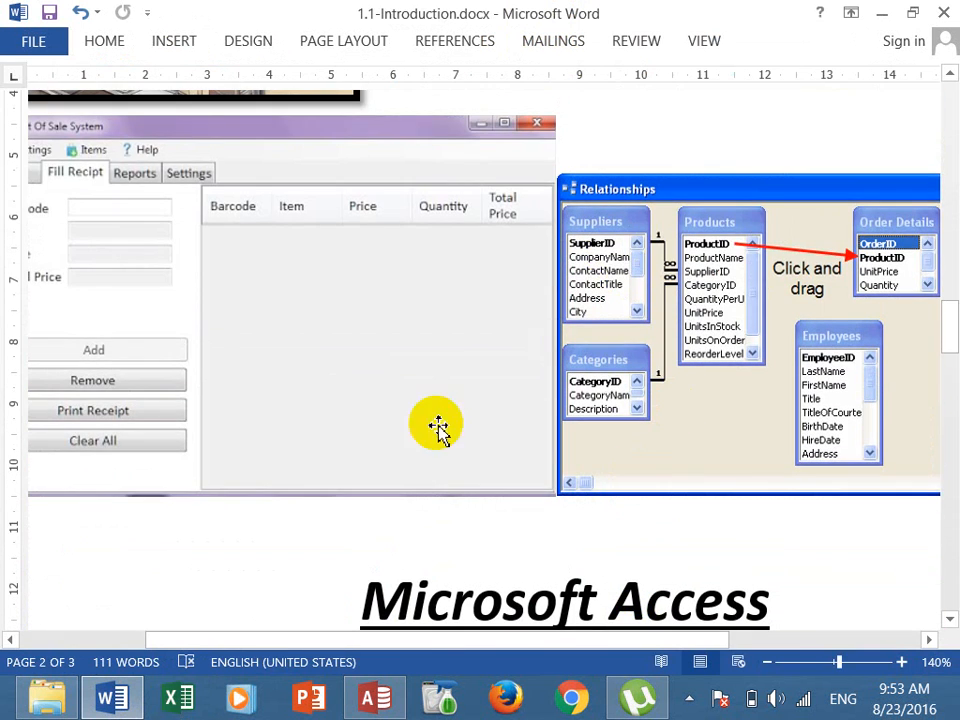
left_click_drag(424, 645, 545, 655)
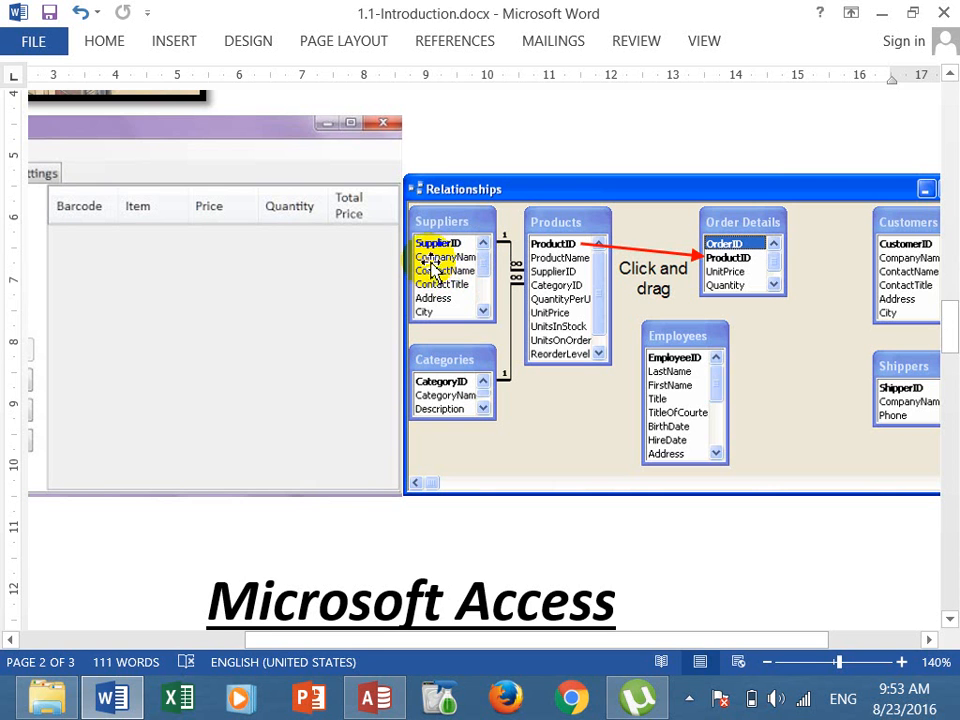
left_click(903, 660)
left_click(903, 660)
left_click_drag(774, 640, 874, 650)
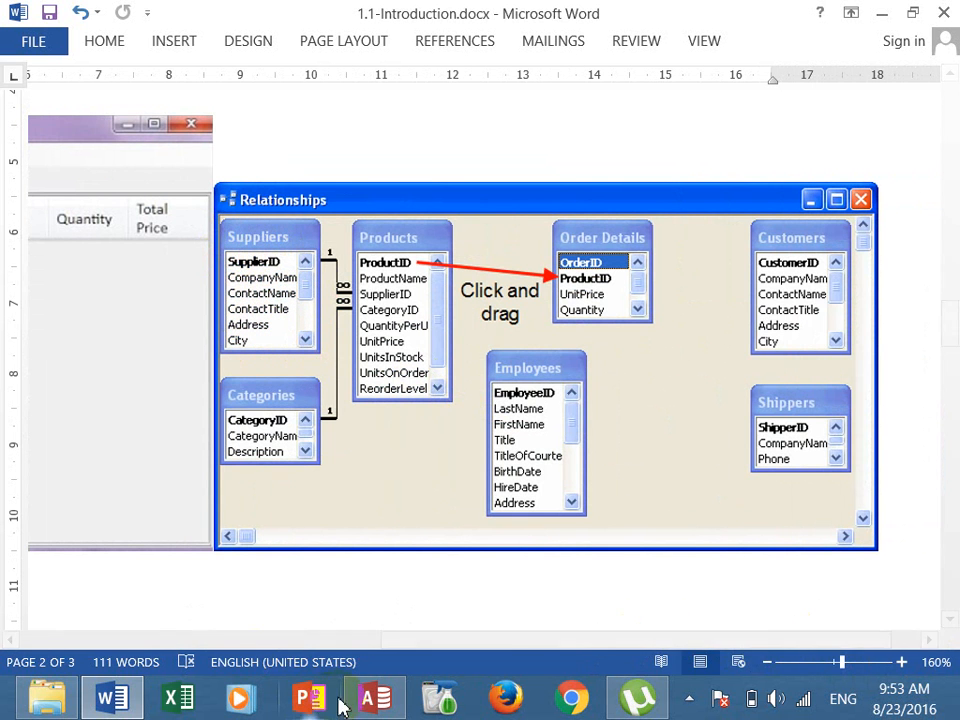
Switch back to Access and add the Short Text fields CompanyName, ContacName and ContactTitle to the new table
left_click(400, 700)
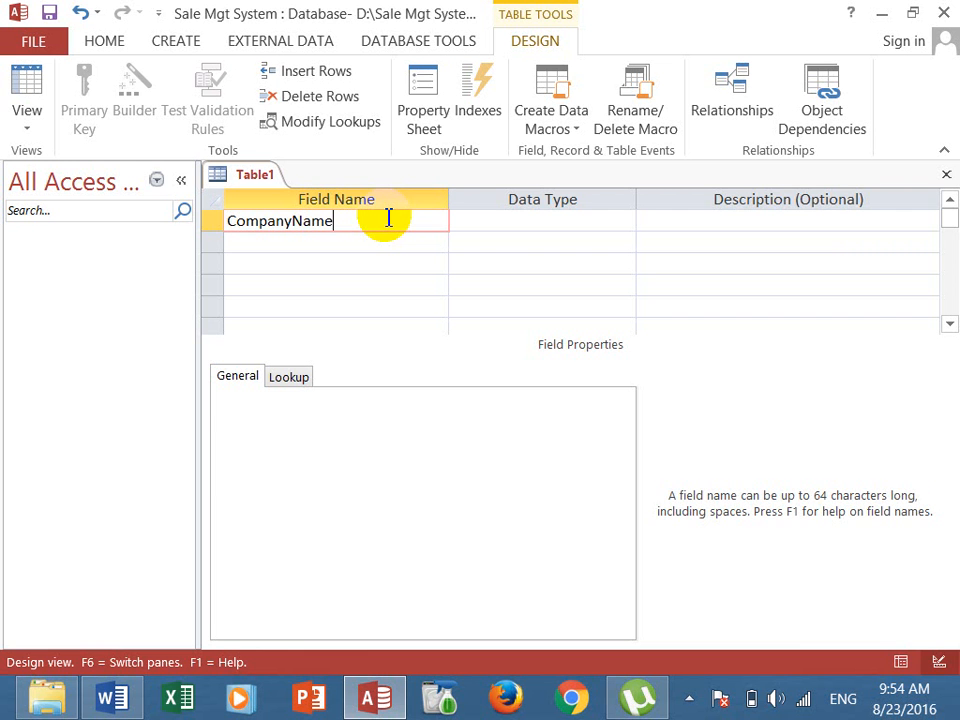
key("Tab")
key("Tab")
key("Tab")
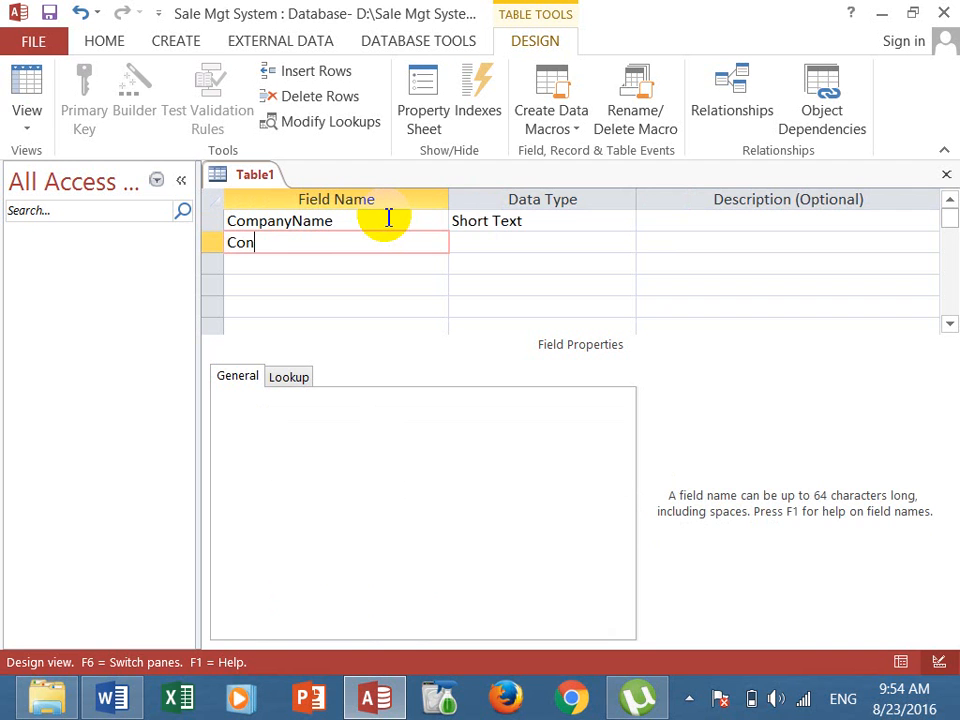
type("me")
key("Return")
key("Down")
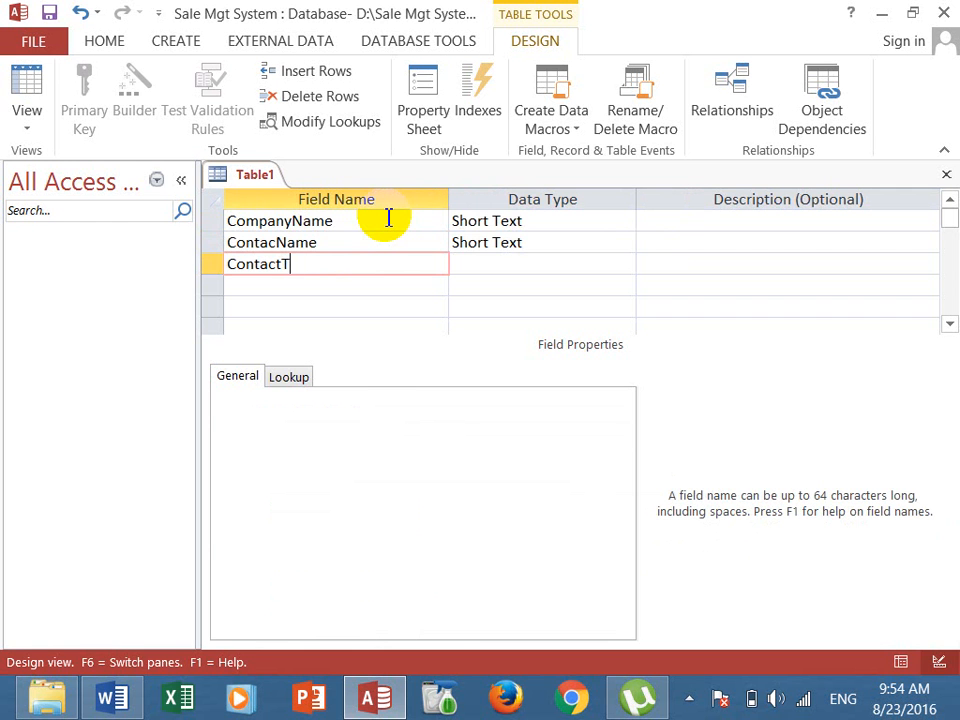
key("Return")
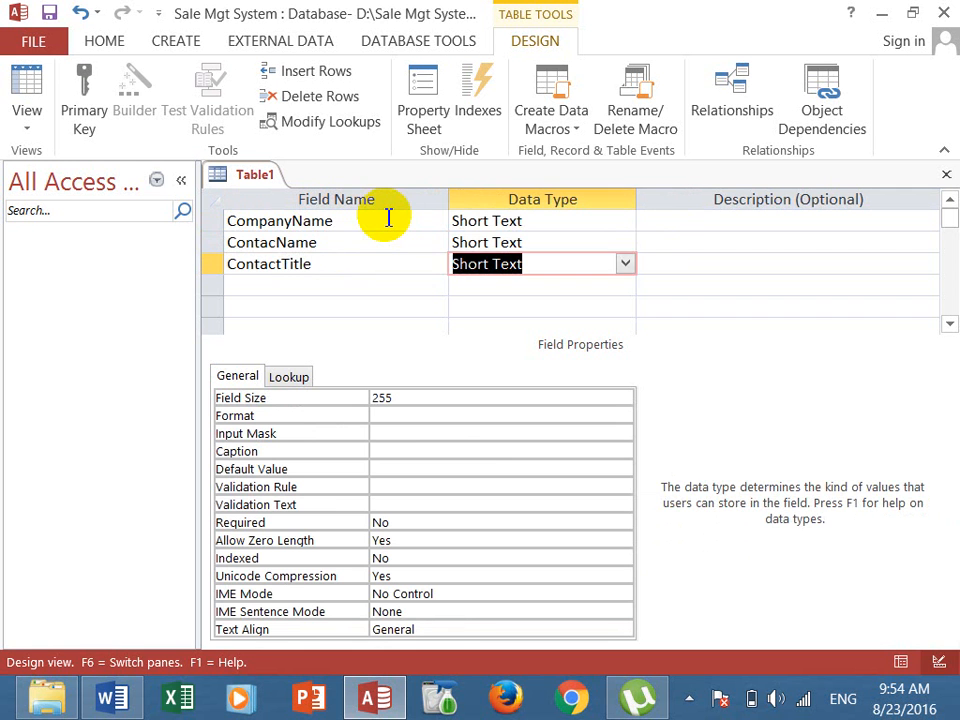
key("Return")
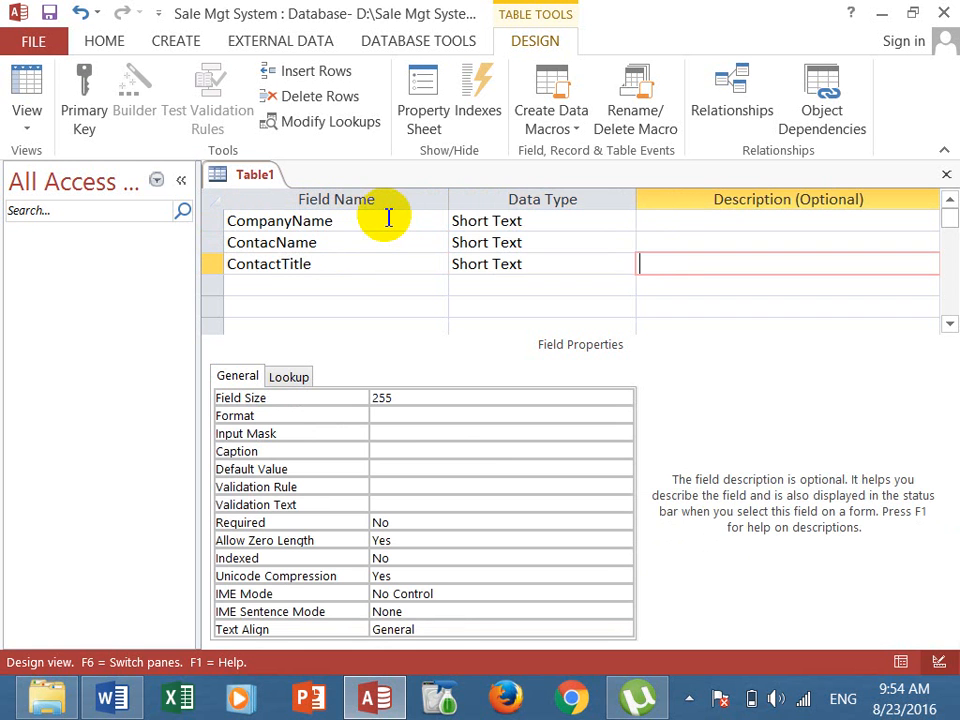
Correct the second field's name to ContactName and add a Short Text field named ContactPhone below ContactTitle
left_click(281, 243)
type("t")
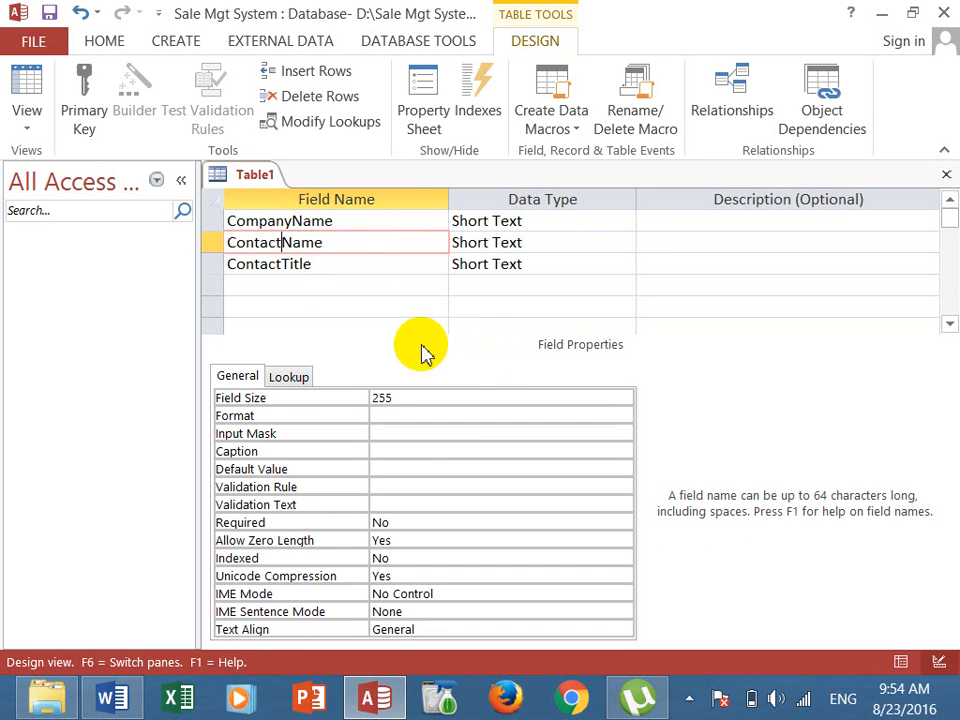
left_click(338, 287)
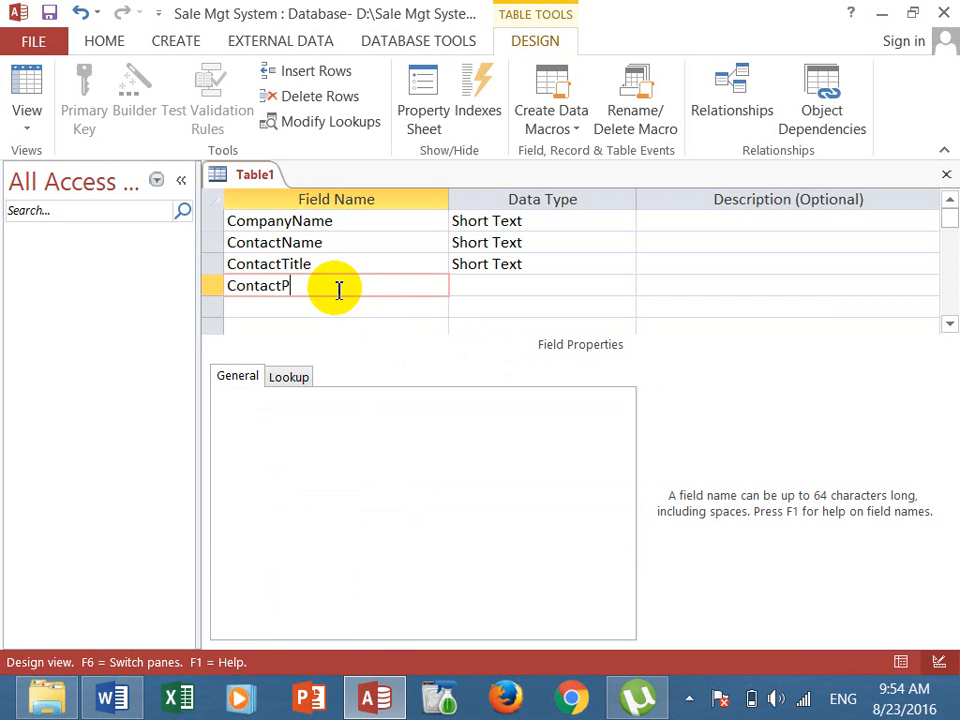
key("Tab")
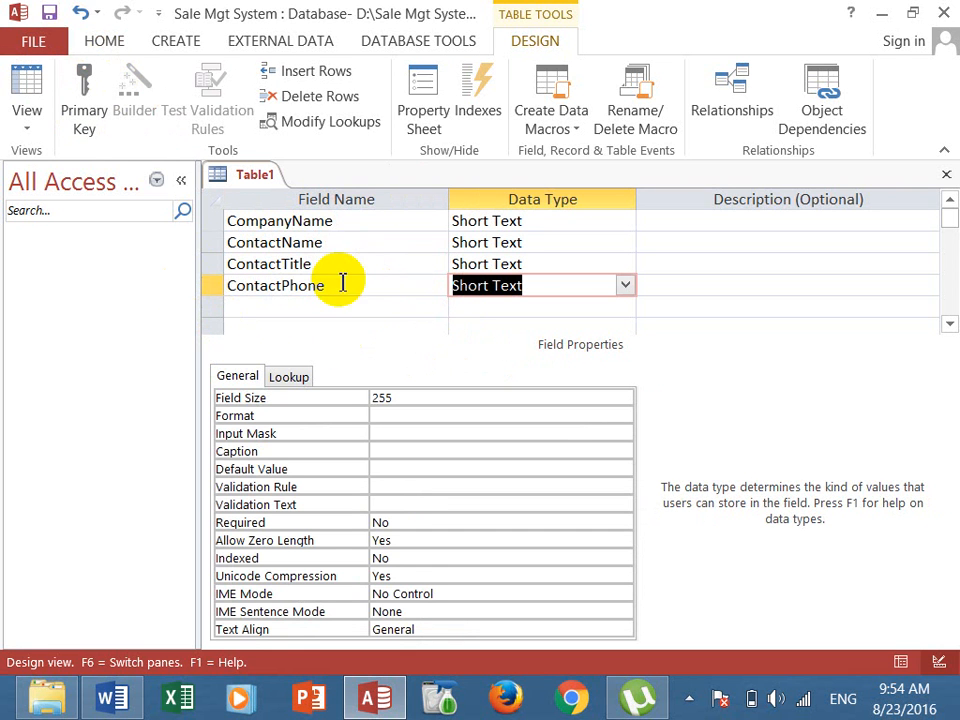
Save the new table as Suppliers without creating a primary key, and close its design
left_click(50, 14)
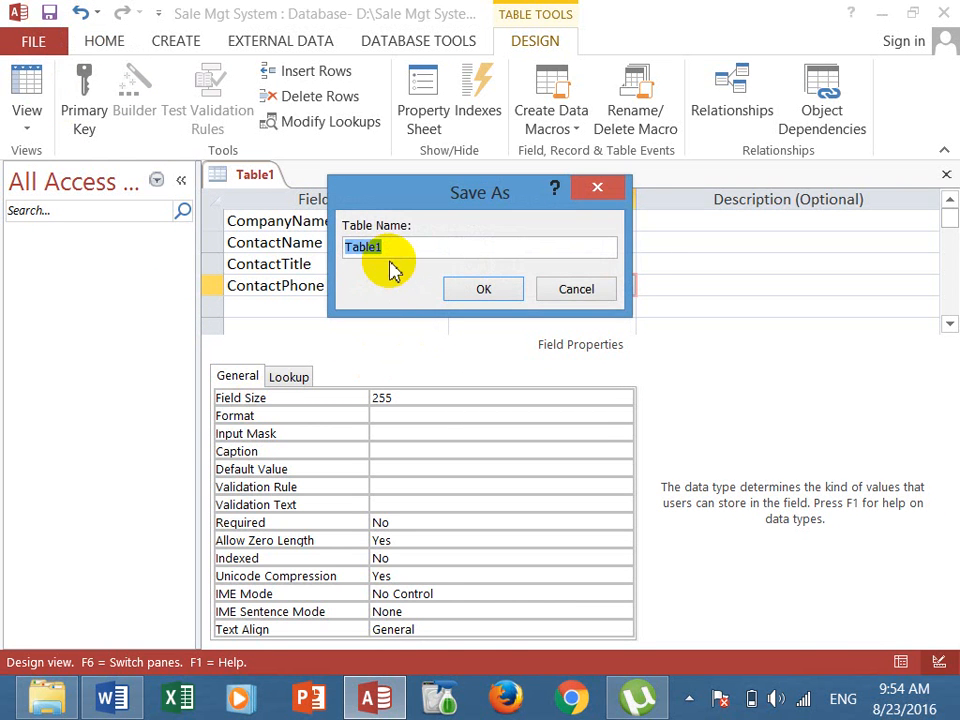
type("Suppliers")
left_click(485, 296)
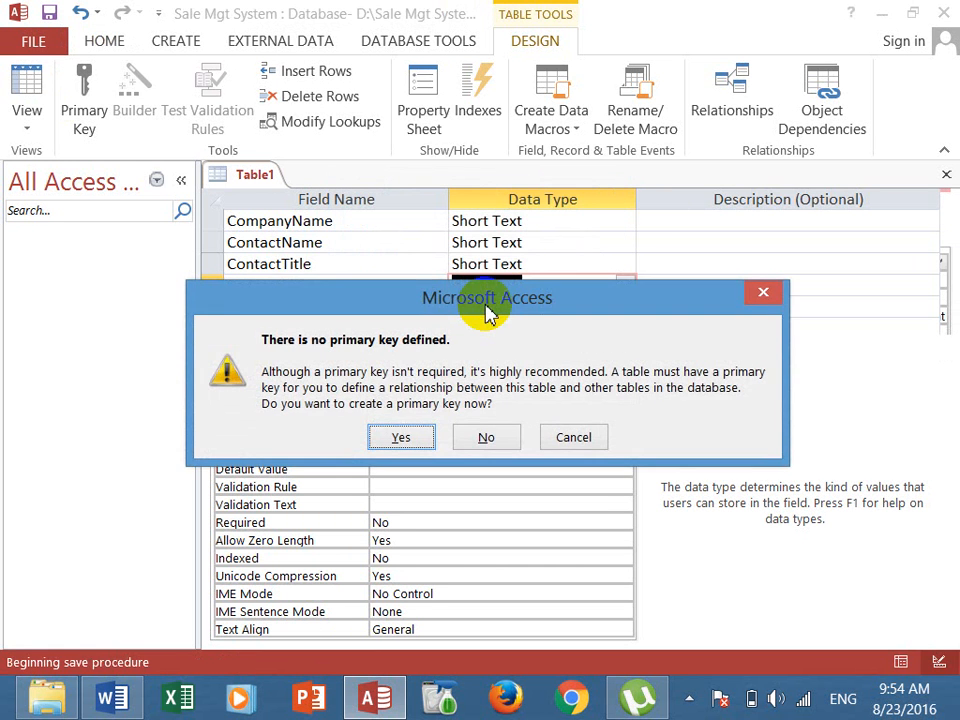
left_click_drag(407, 296, 376, 66)
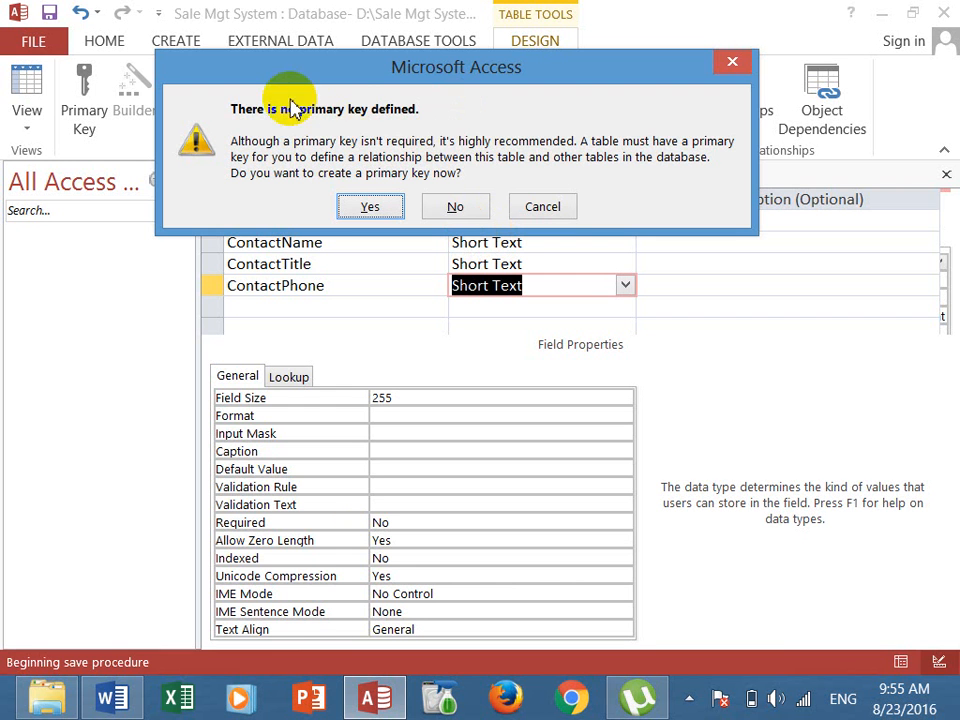
left_click(474, 208)
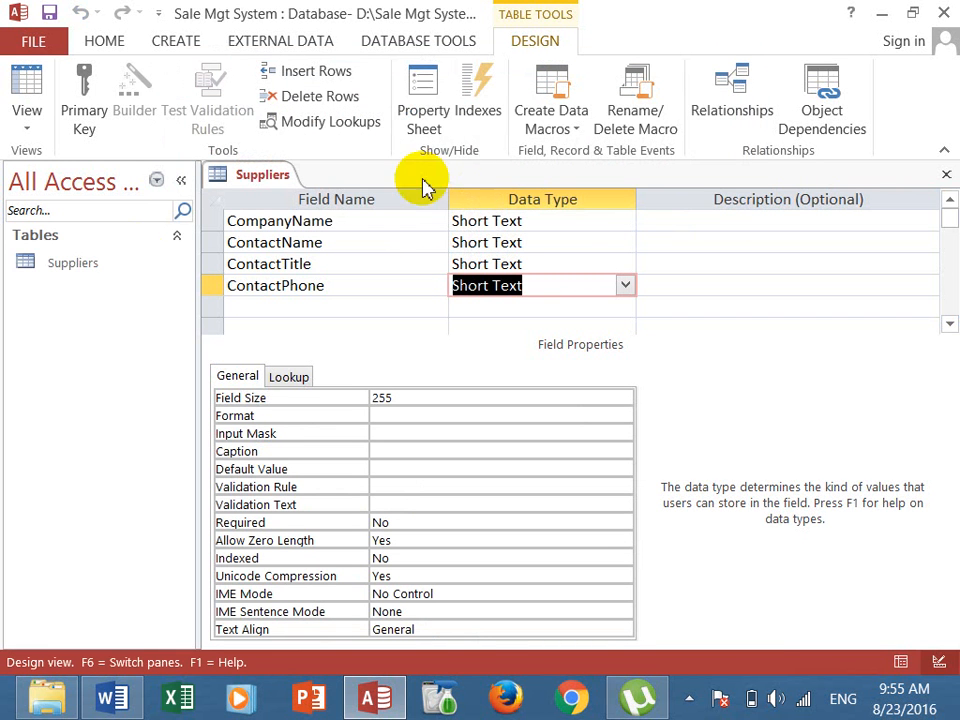
left_click(45, 263)
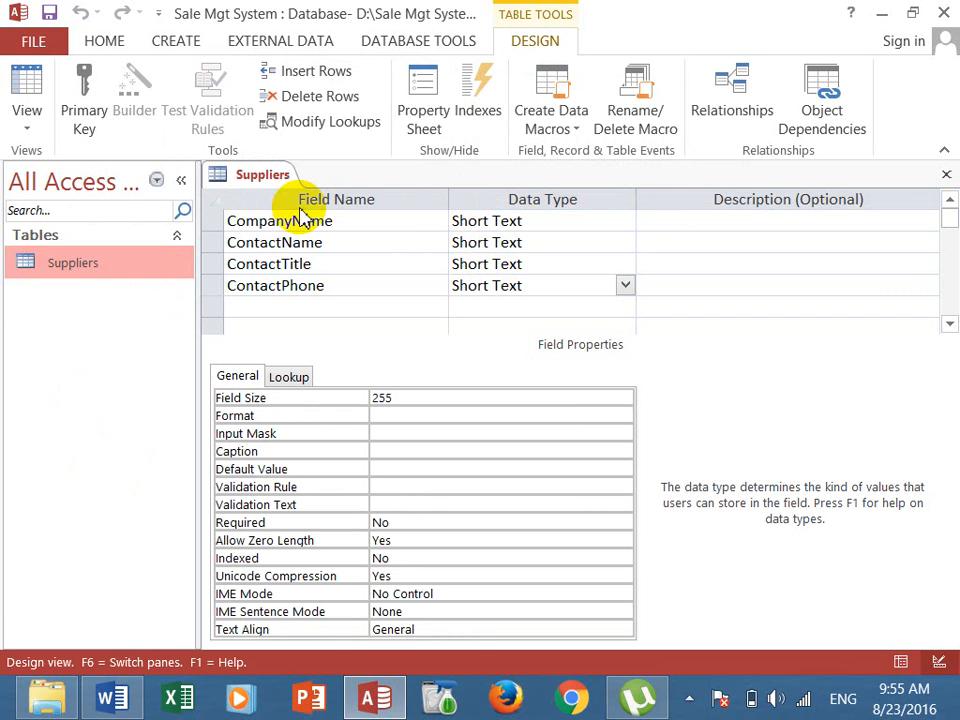
left_click(947, 176)
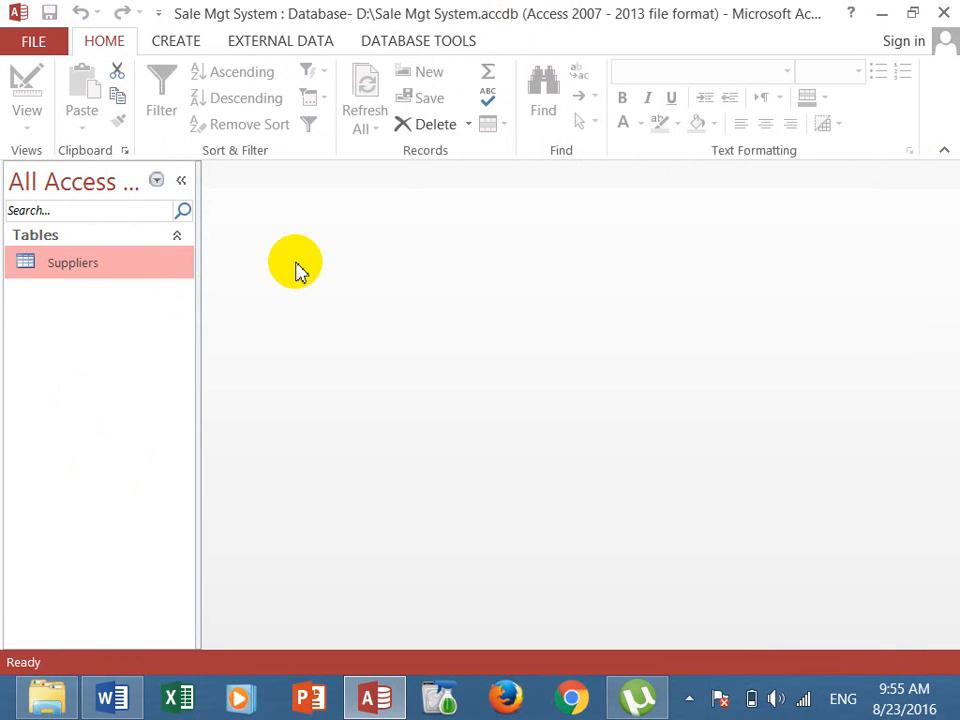
Open the Suppliers table in Datasheet view and widen its four columns until their full field names fit
double_click(71, 264)
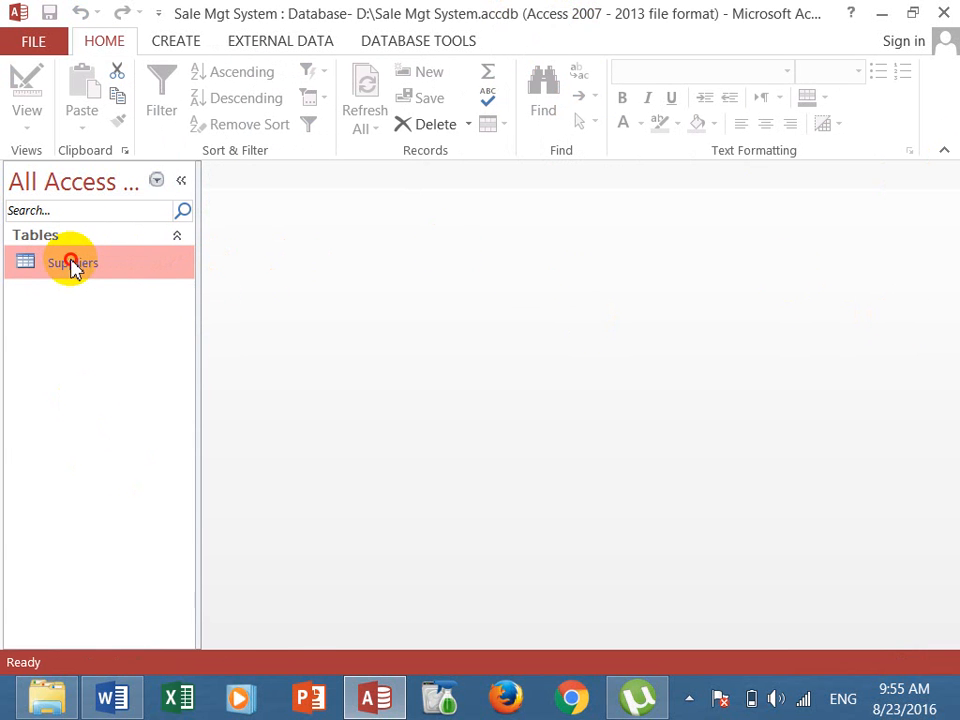
left_click(213, 222)
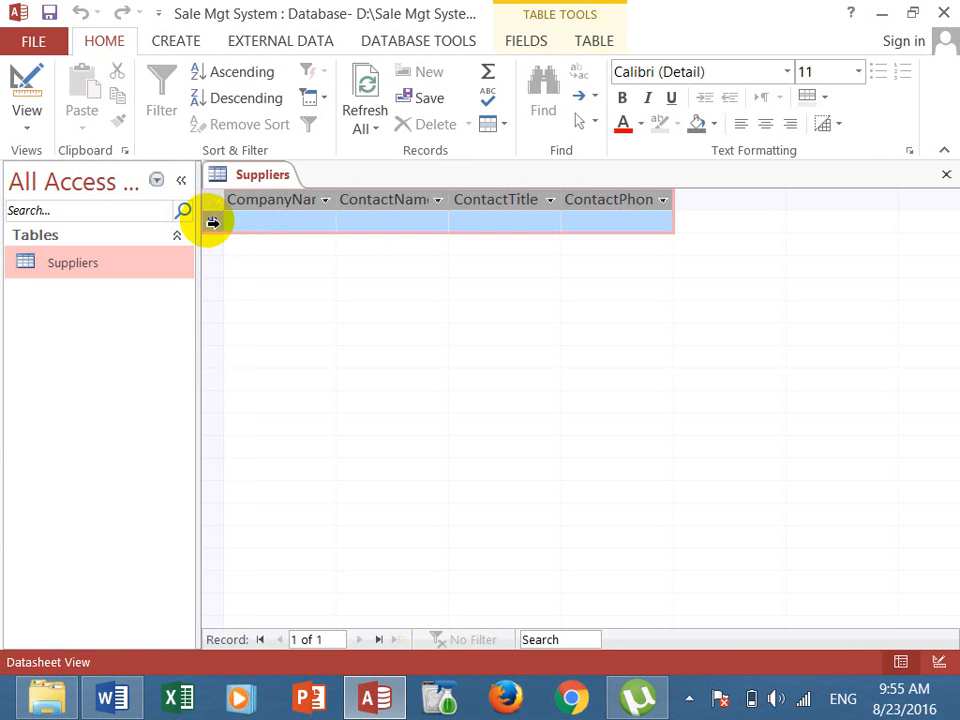
left_click(322, 222)
left_click_drag(340, 197, 358, 198)
left_click_drag(467, 197, 534, 206)
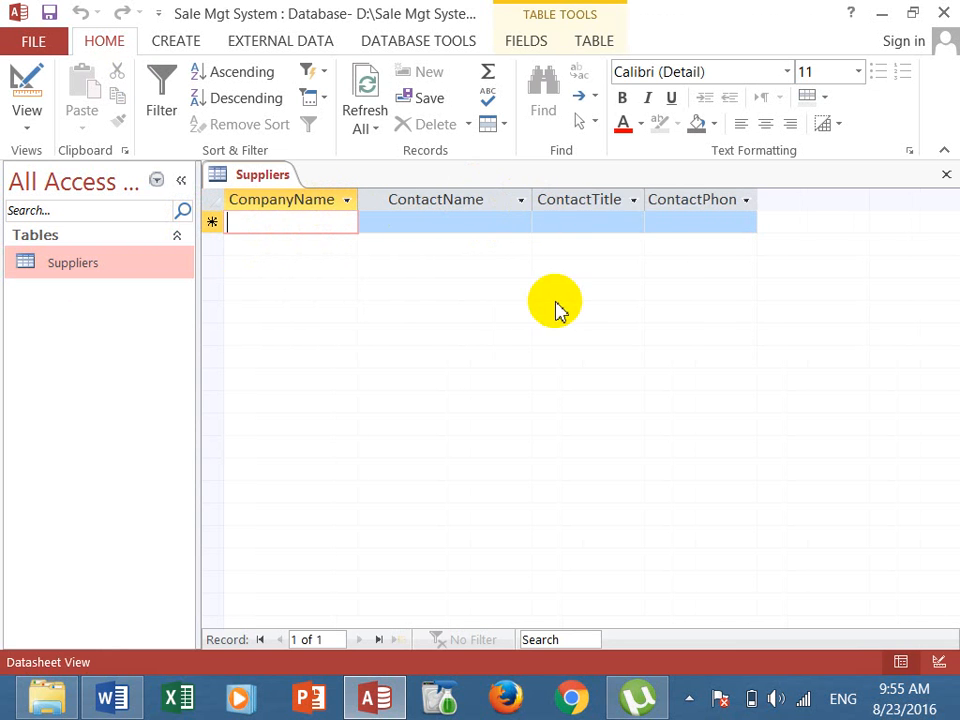
left_click_drag(645, 206, 685, 206)
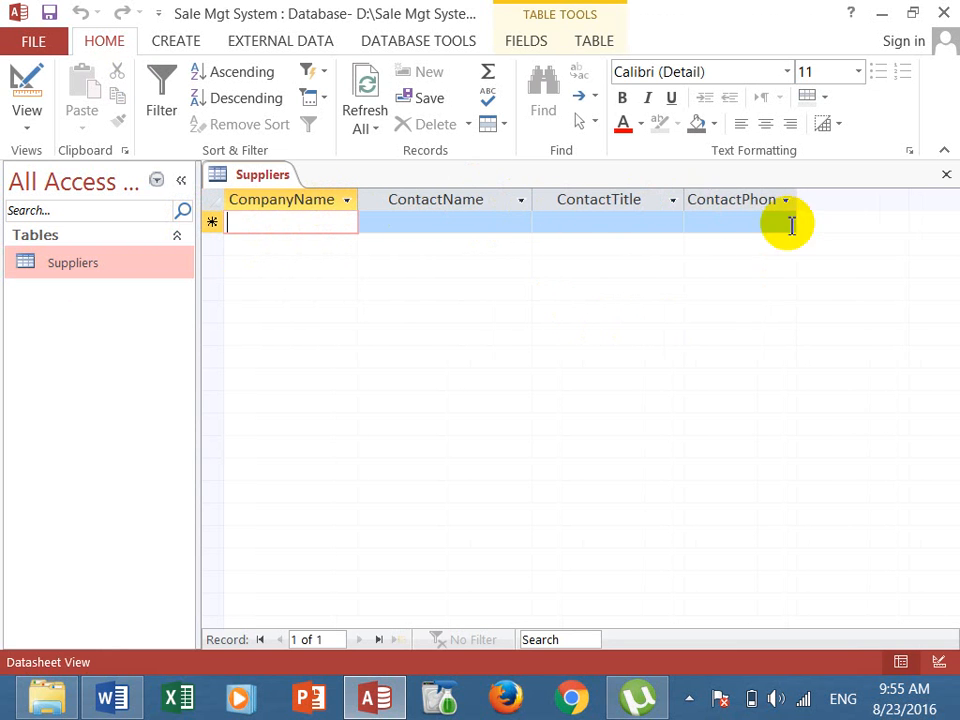
left_click_drag(797, 199, 840, 212)
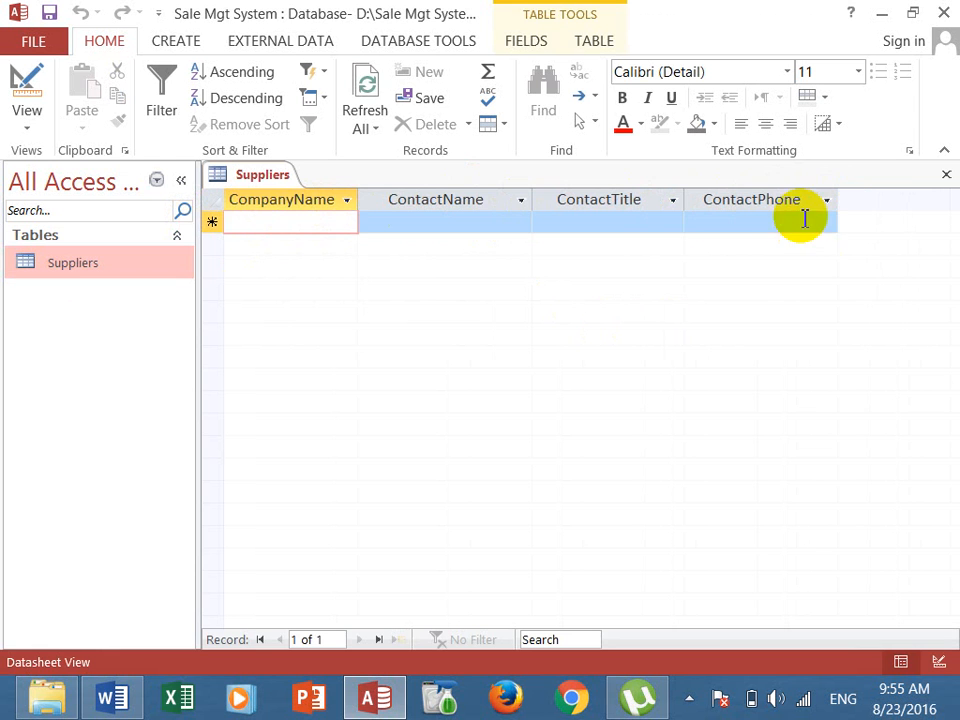
Check each field of the blank Suppliers record, close the datasheet, and reopen it briefly to review the columns
left_click(814, 227)
left_click(332, 225)
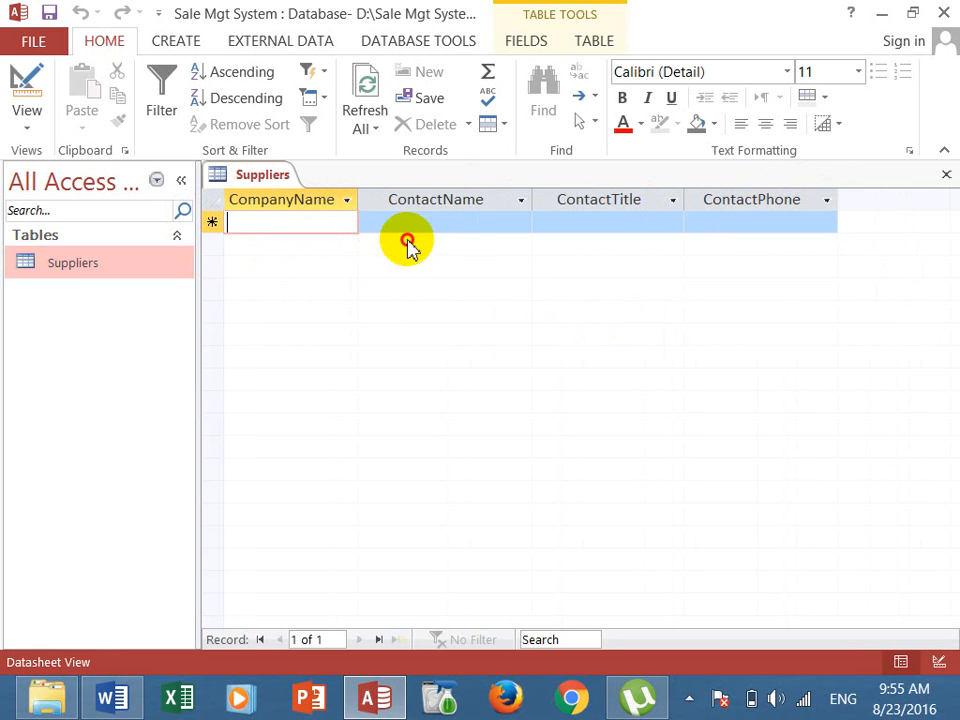
left_click(458, 229)
left_click(617, 225)
left_click(739, 220)
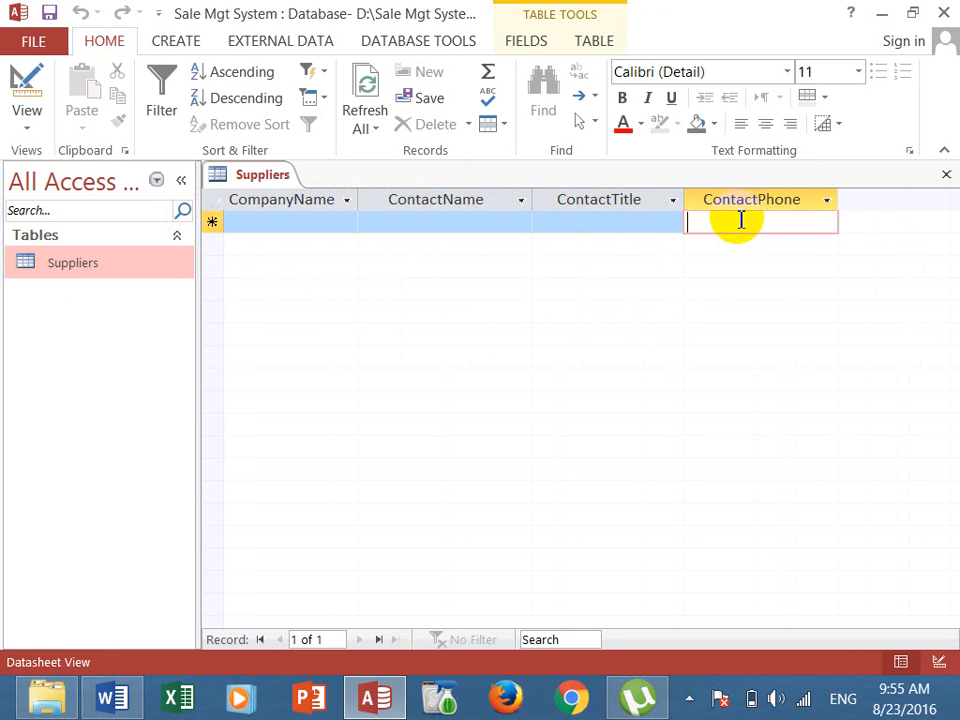
left_click(946, 175)
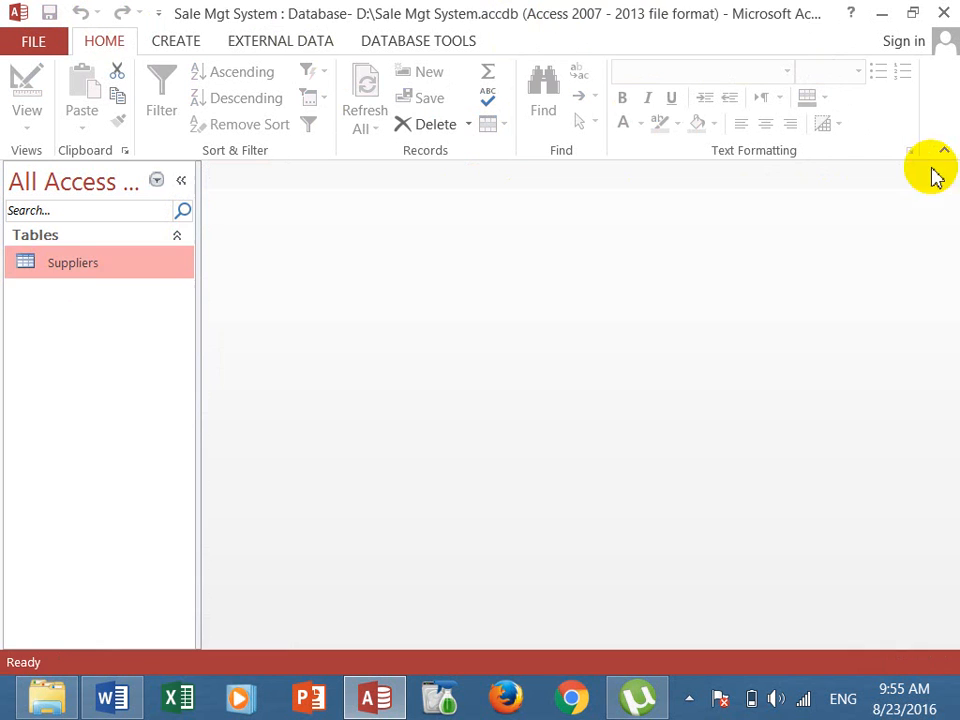
double_click(82, 265)
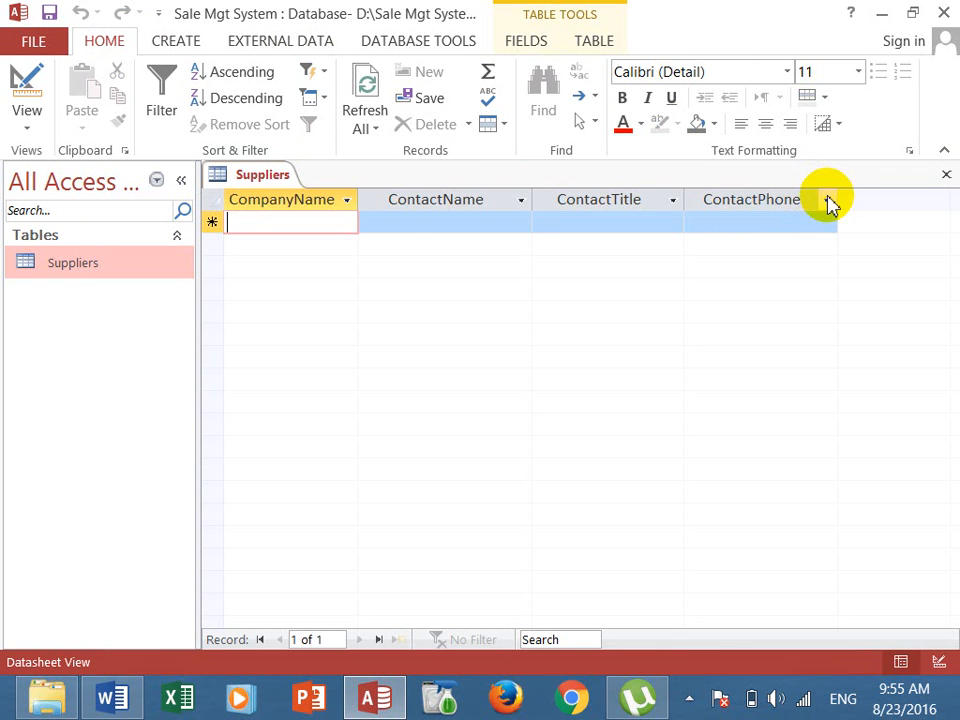
left_click(946, 174)
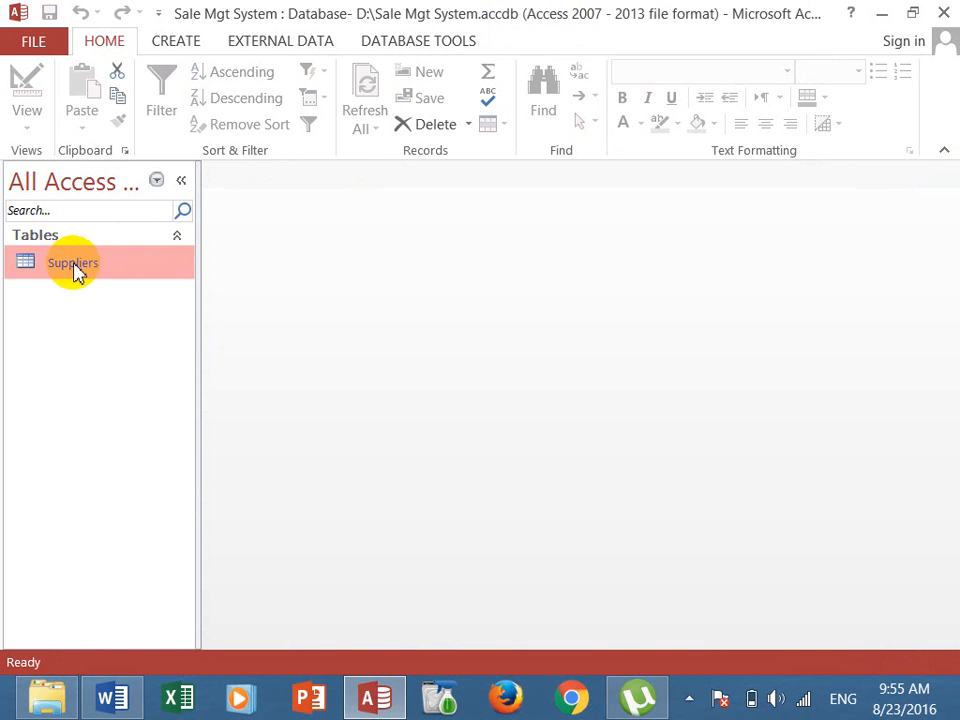
Open the Suppliers table in Design view and add a Short Text field named ContactAddress below ContactPhone
left_click(180, 46)
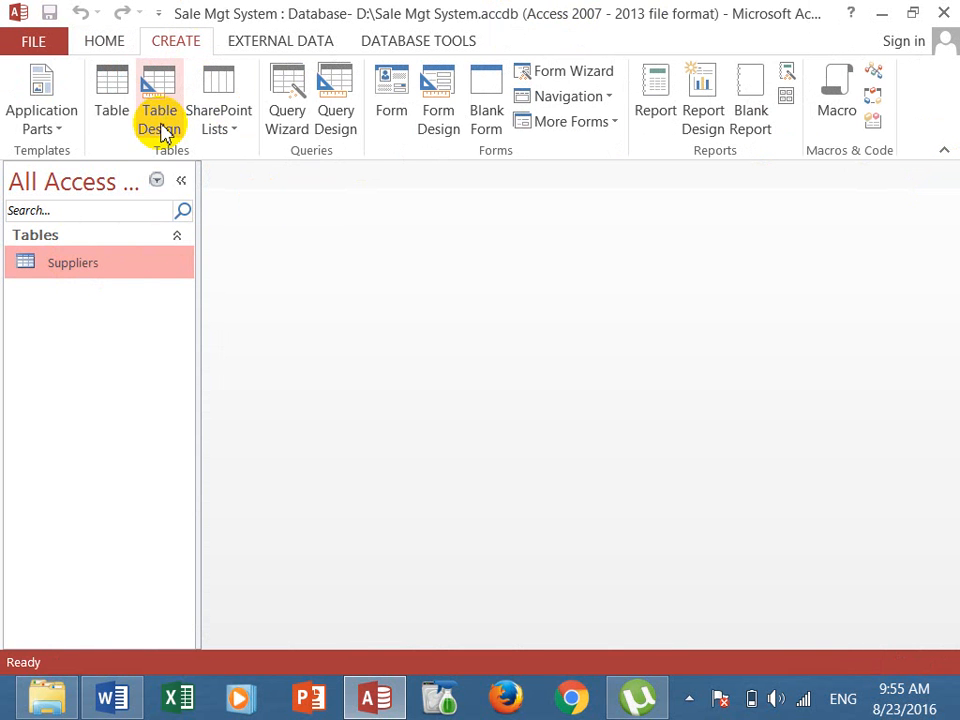
right_click(61, 273)
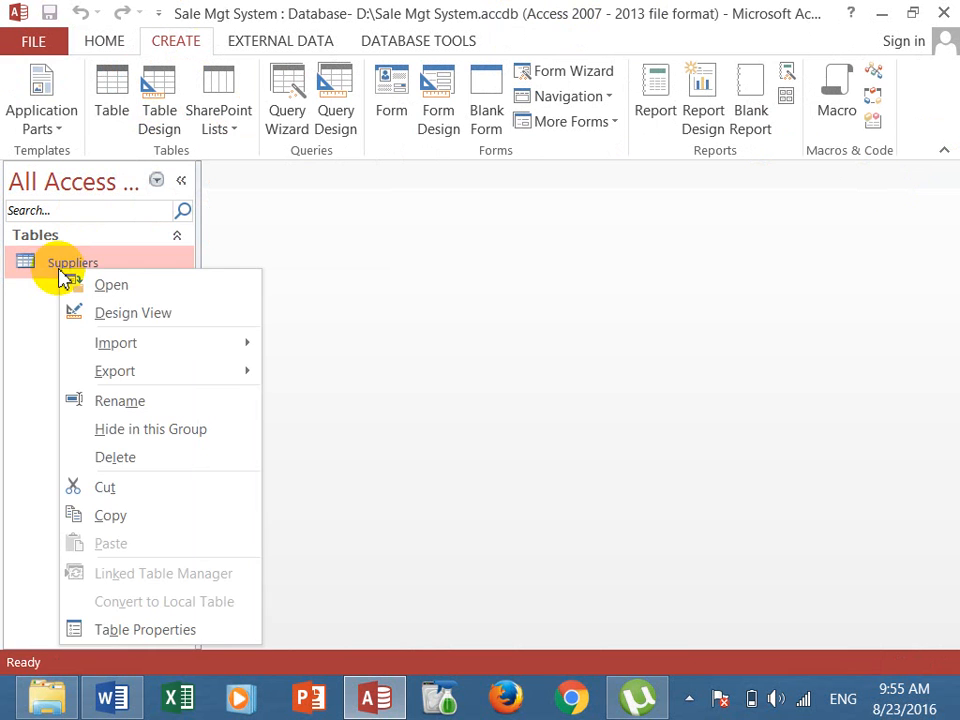
left_click(150, 313)
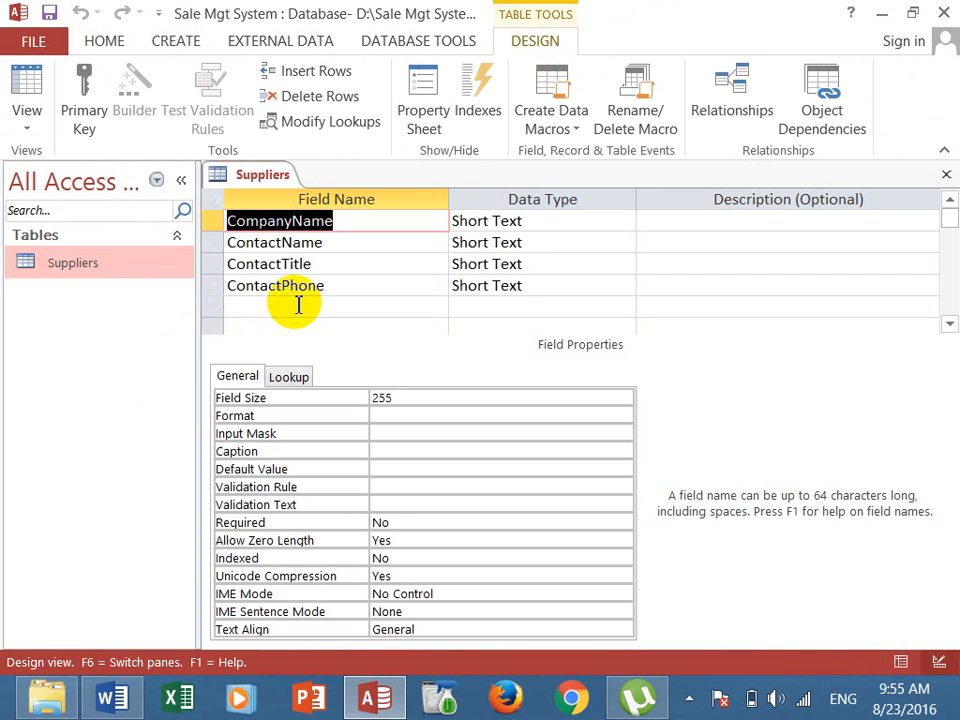
left_click(330, 309)
type("ContactAddress")
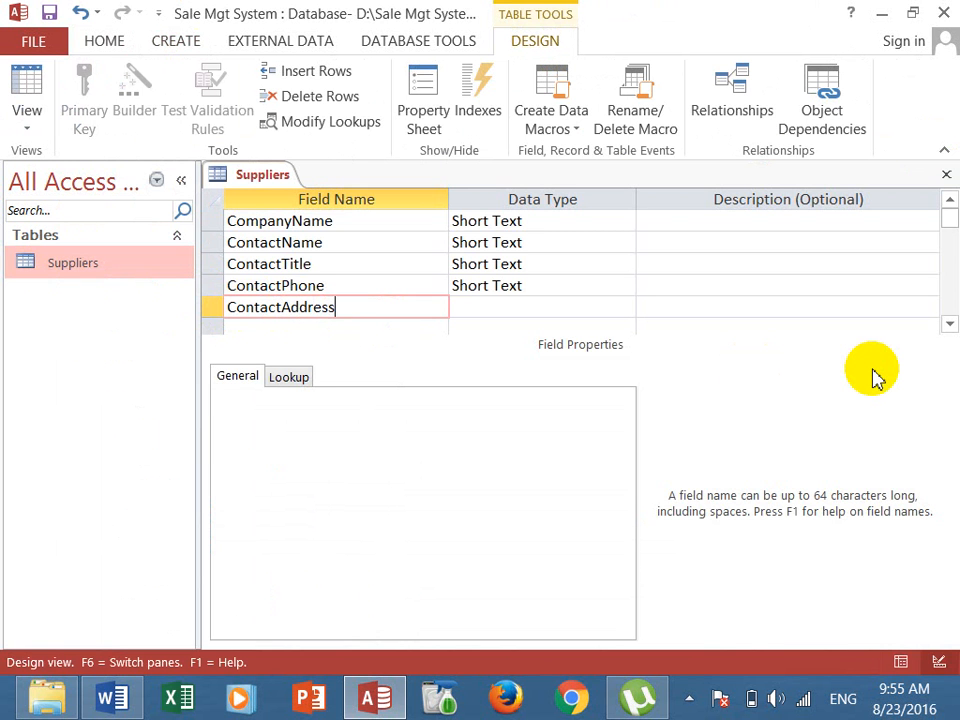
key("Tab")
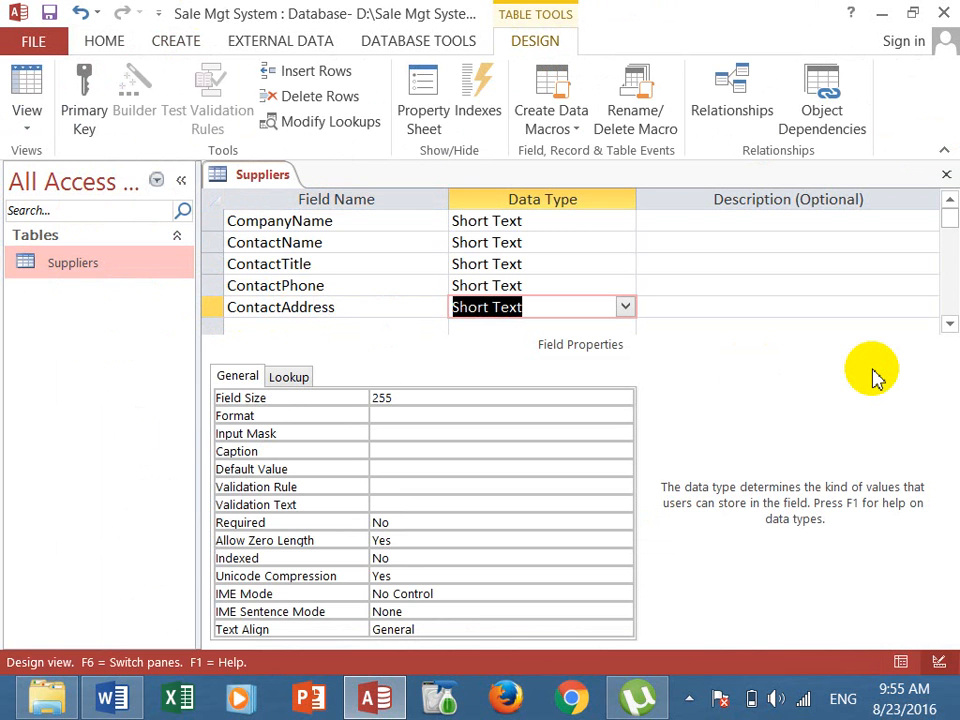
Save and close the Suppliers design, and check the ContactAddress column in the table's datasheet before closing it
right_click(212, 268)
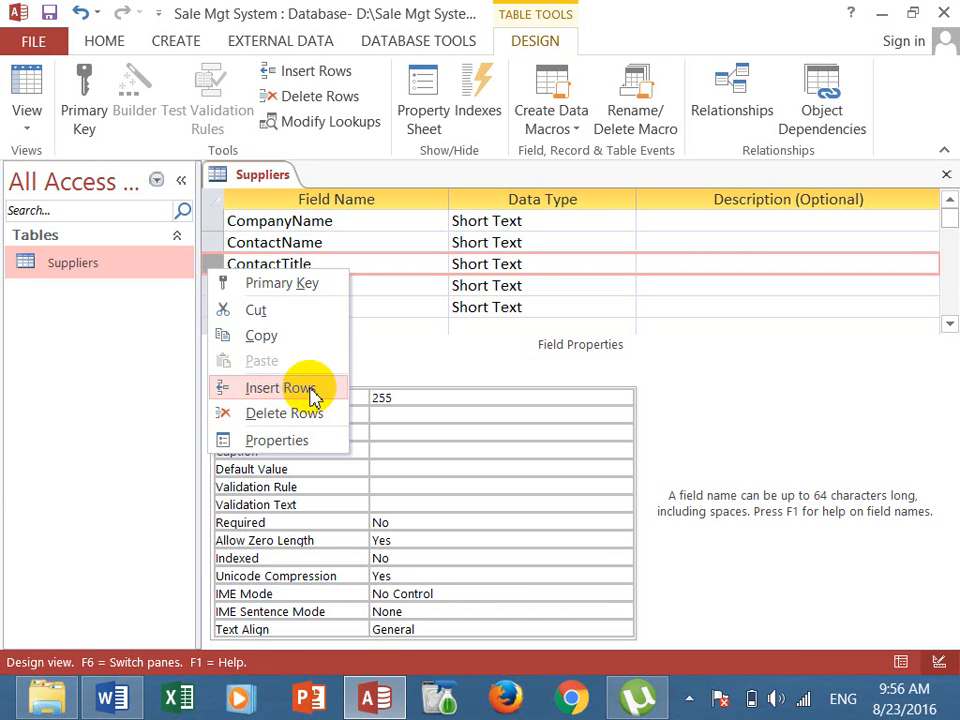
left_click(541, 302)
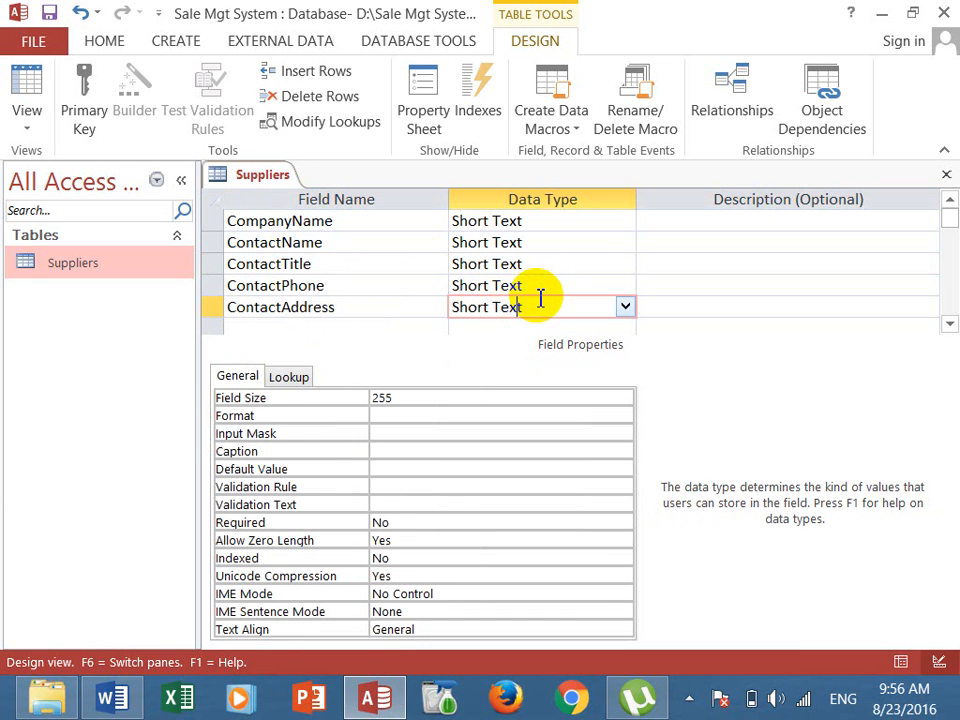
left_click(50, 13)
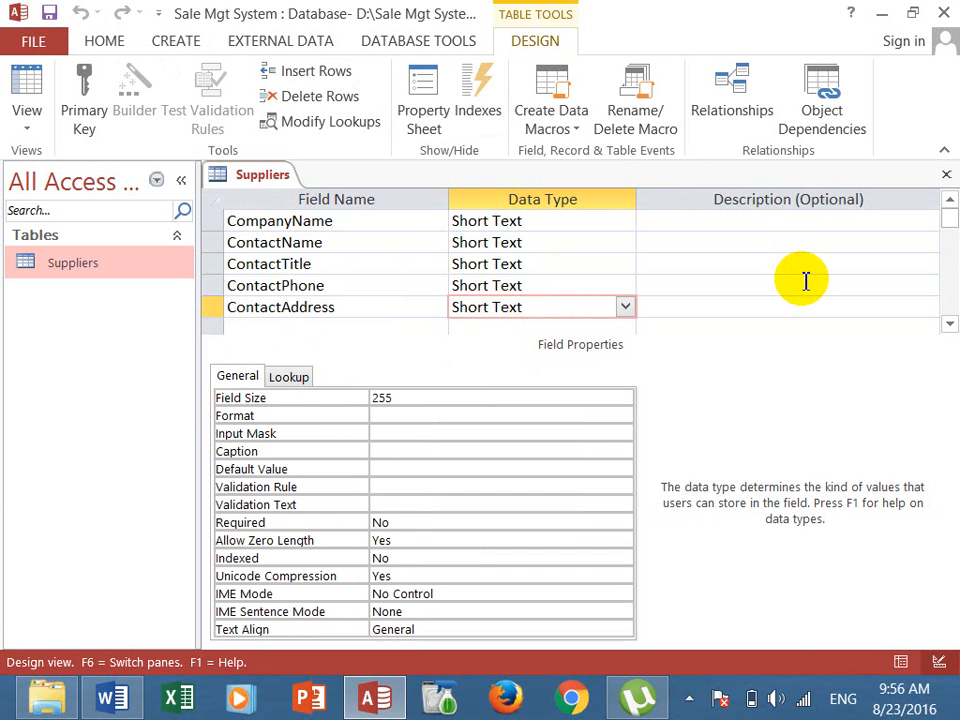
left_click(946, 177)
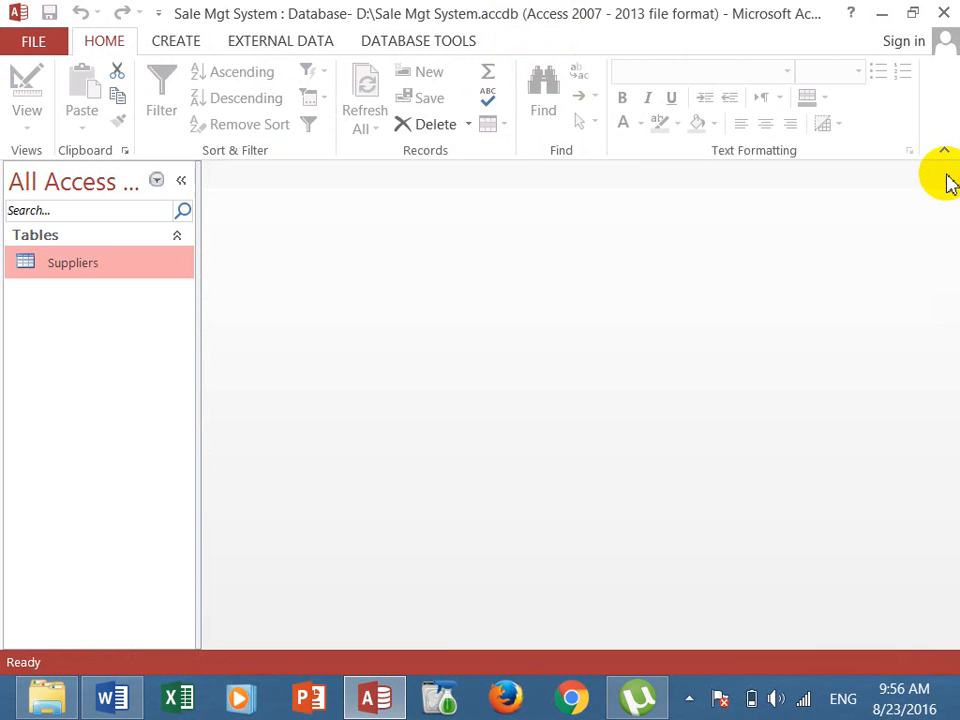
double_click(72, 274)
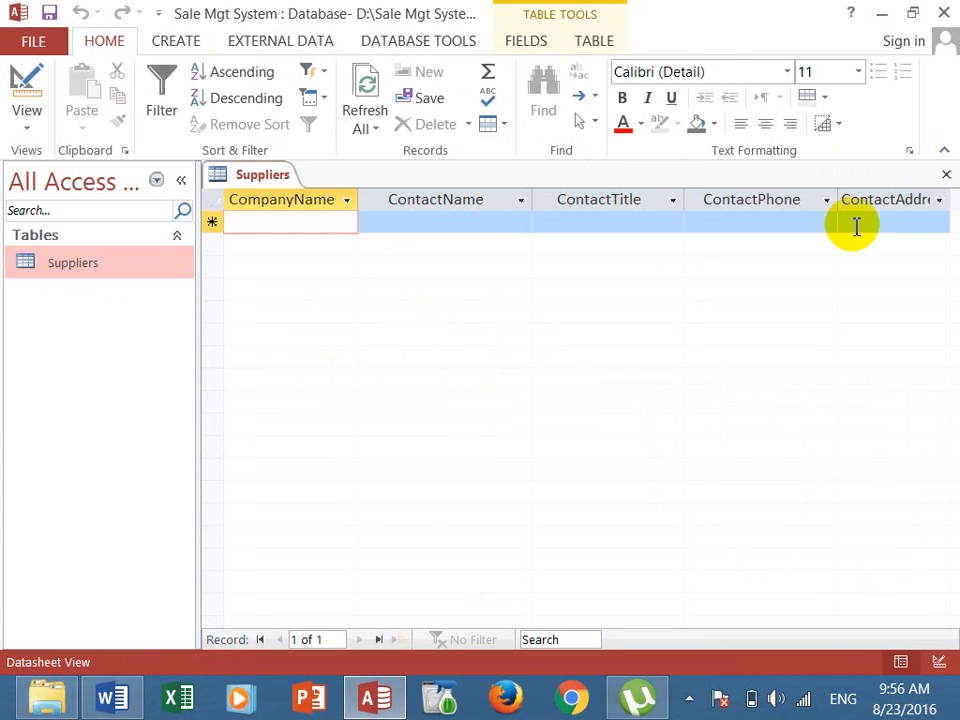
left_click(945, 174)
Create another table in Design view with ProductName as its first Short Text field
left_click(184, 43)
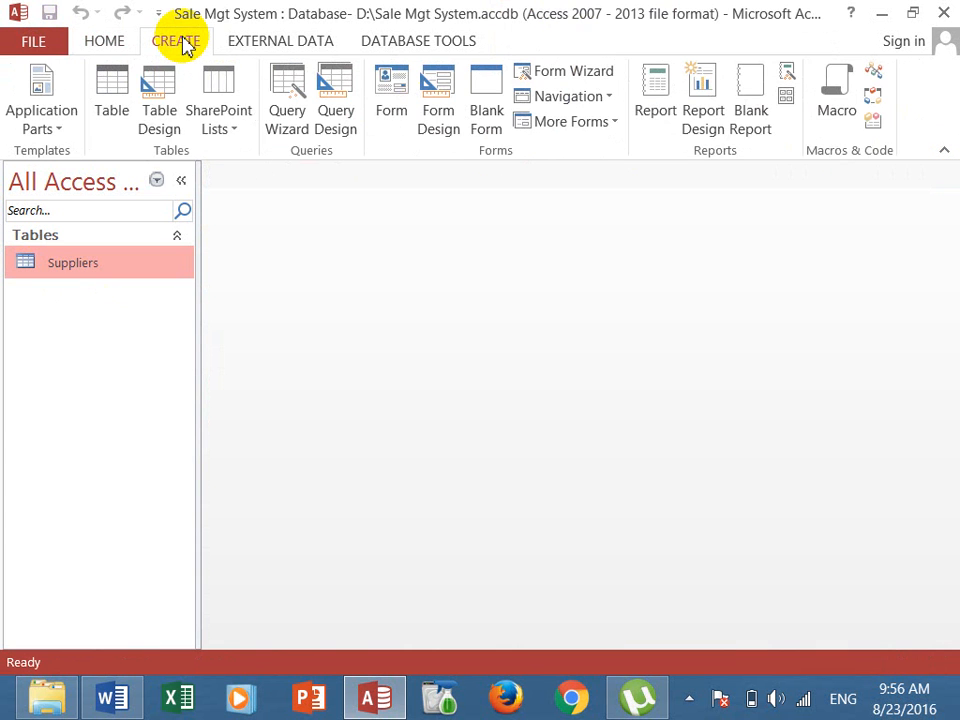
left_click(163, 110)
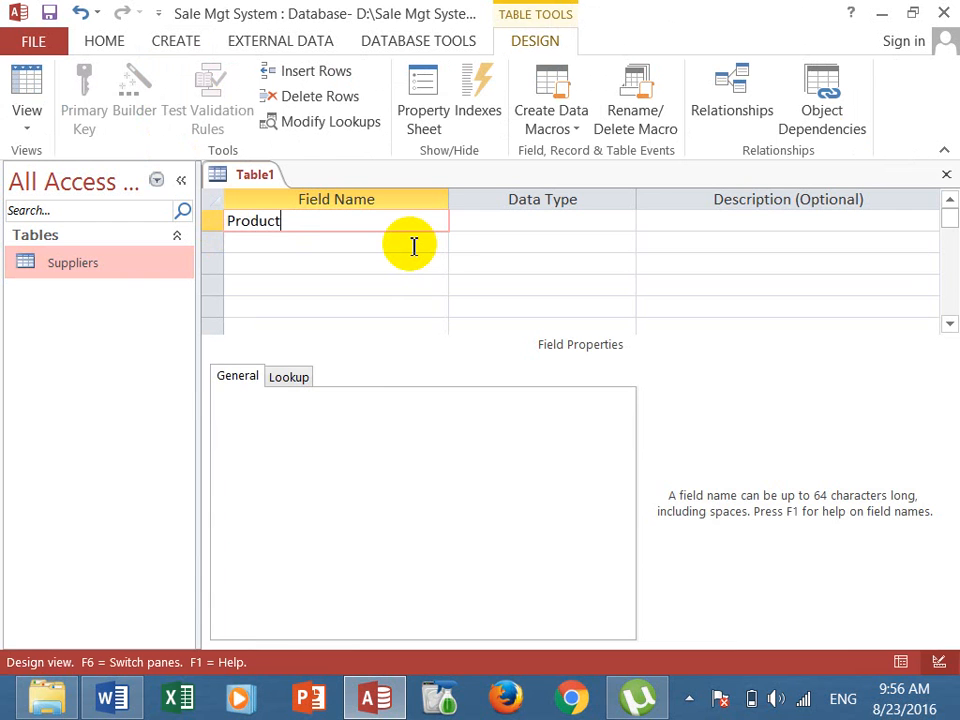
type("ame")
key("Return")
key("Return")
key("Return")
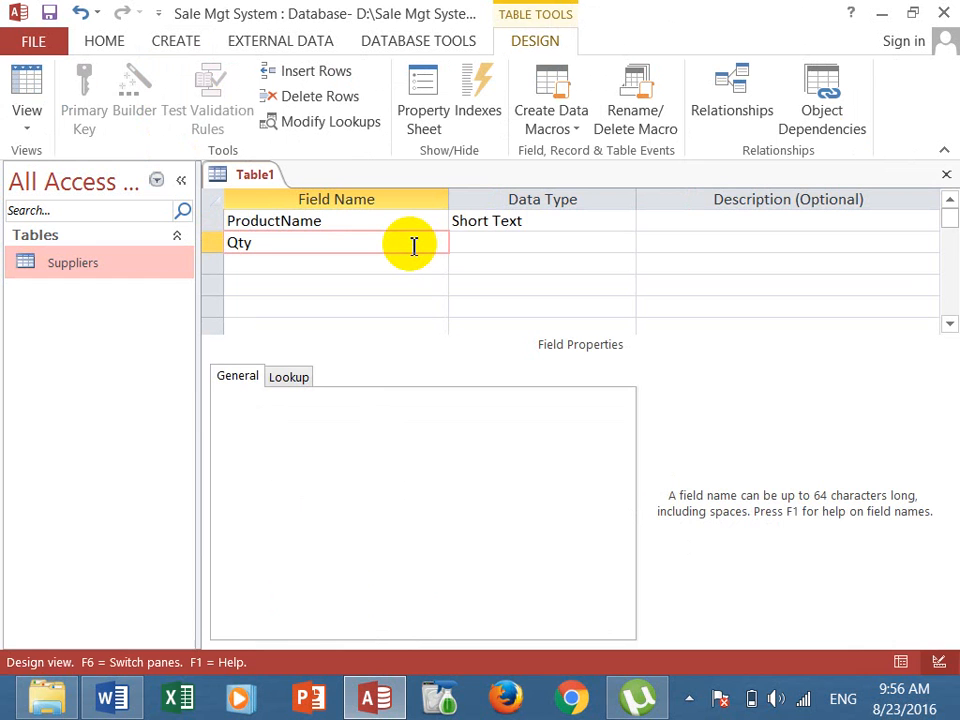
Add the Short Text fields Qty_In, Price_In and Total below ProductName in the new table
type("Qty_In")
key("Return")
key("Return")
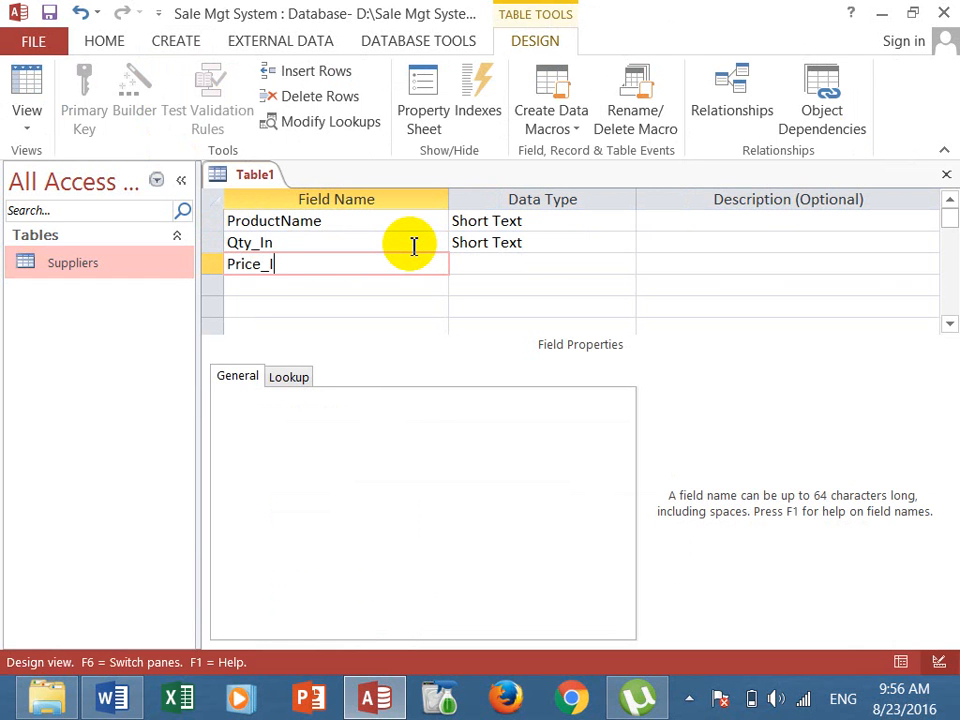
key("Return")
key("Return")
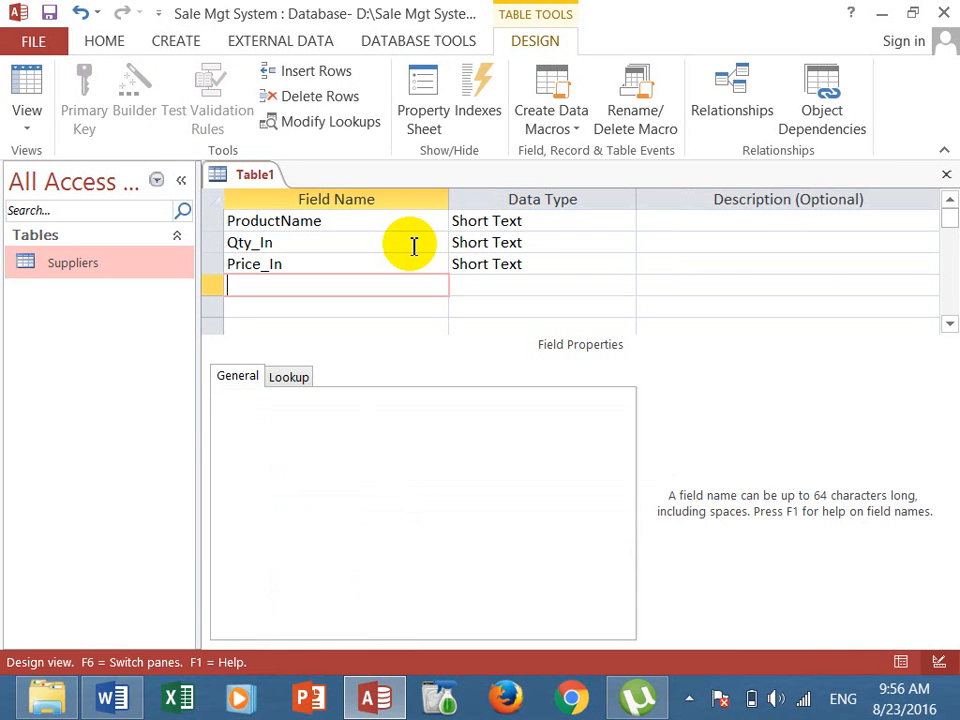
key("Return")
key("Return")
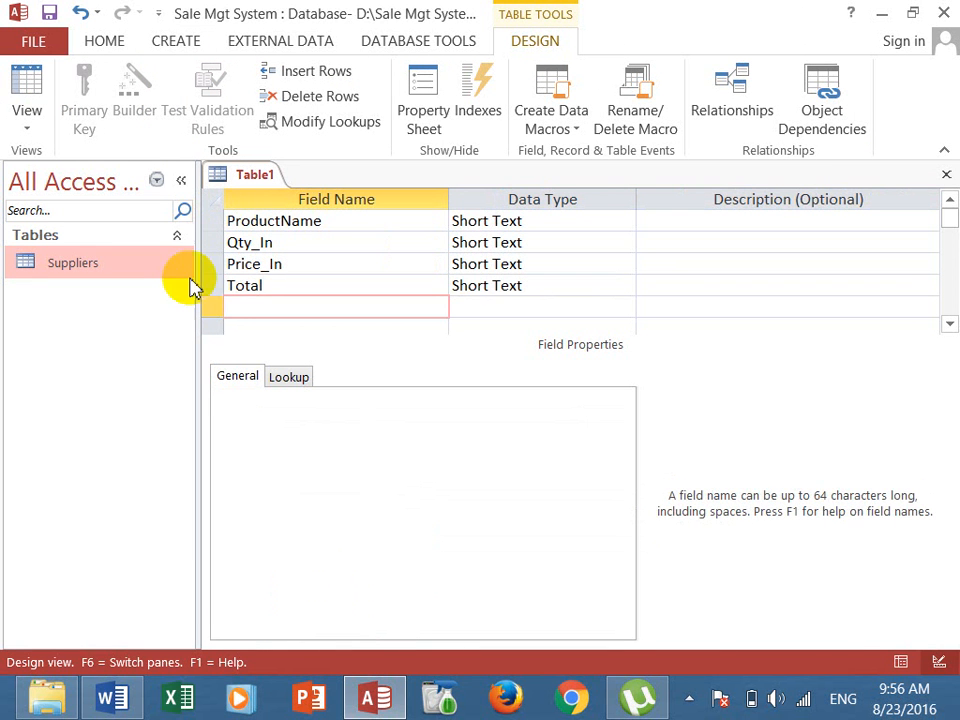
Save the new table as Products without adding a primary key
left_click(49, 13)
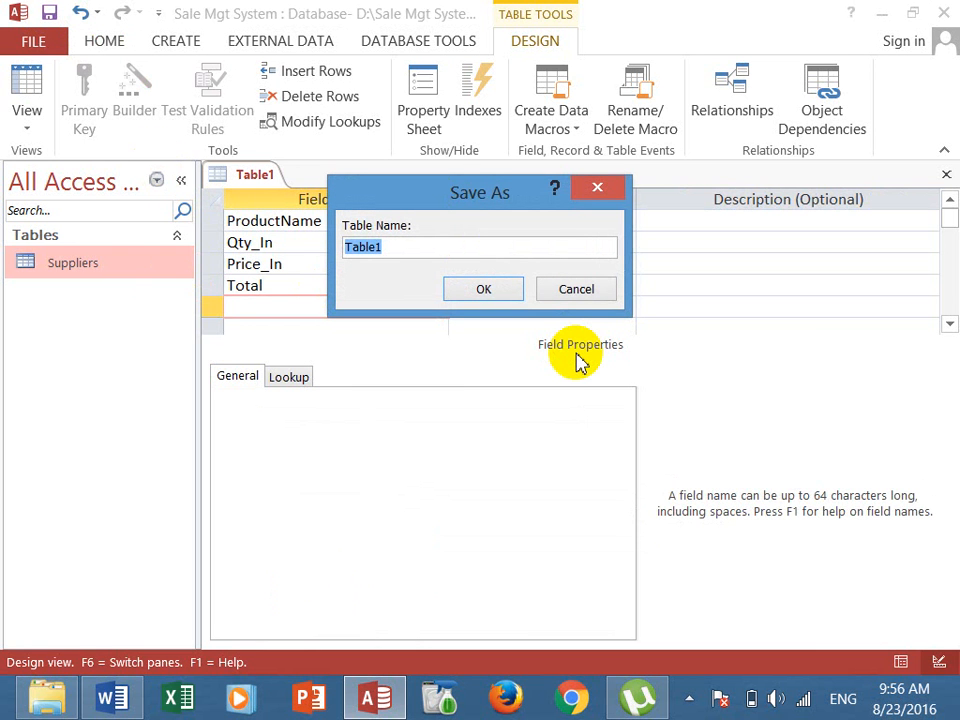
type("Products")
left_click(512, 292)
left_click(488, 437)
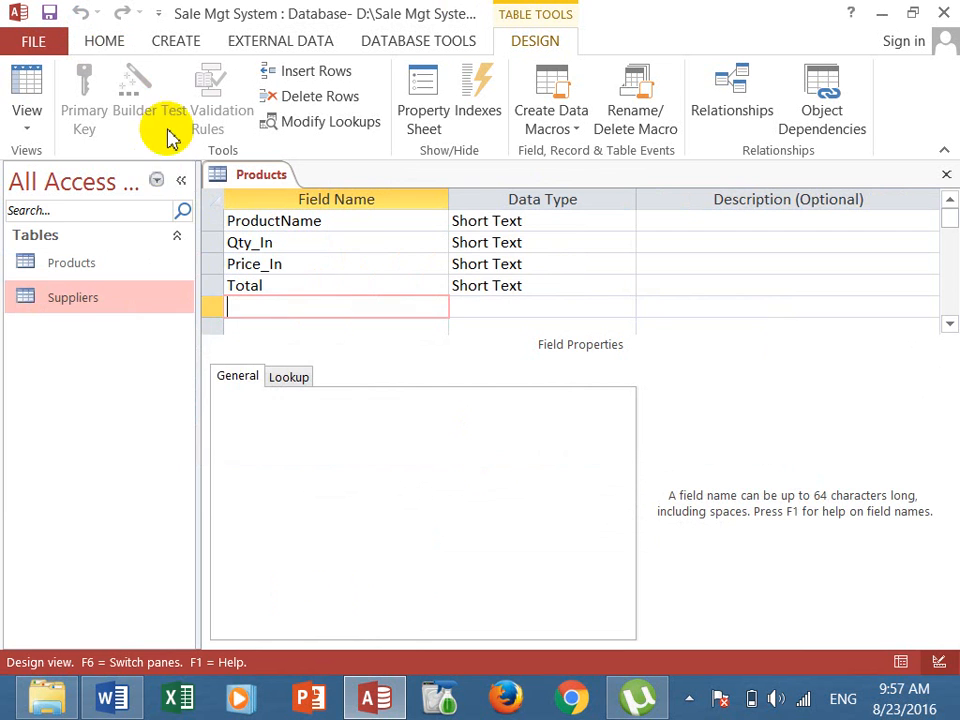
left_click(157, 180)
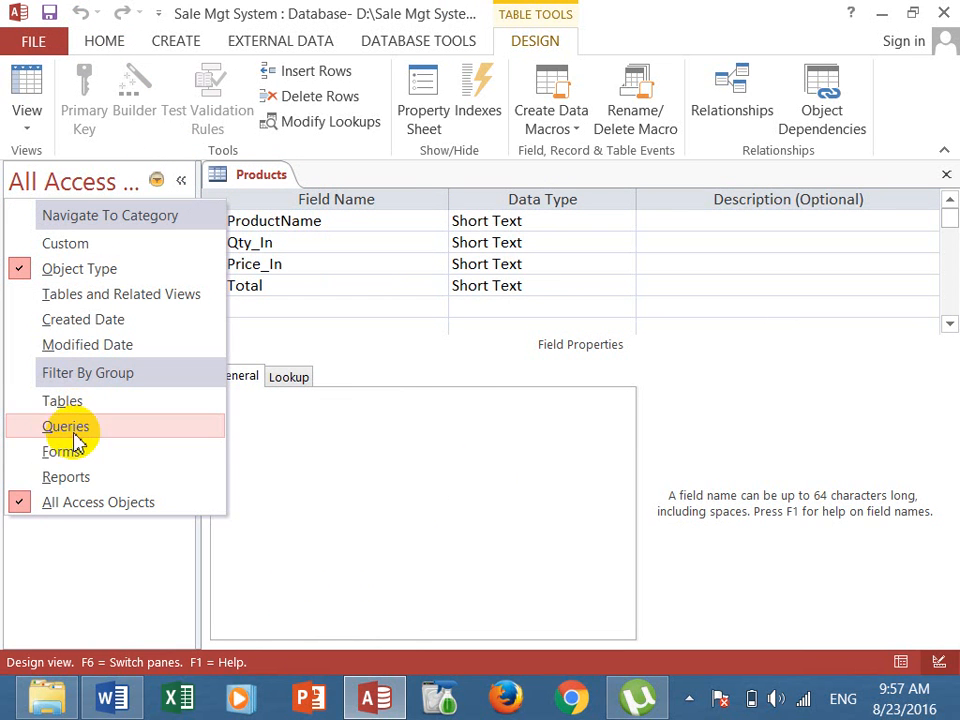
left_click(457, 490)
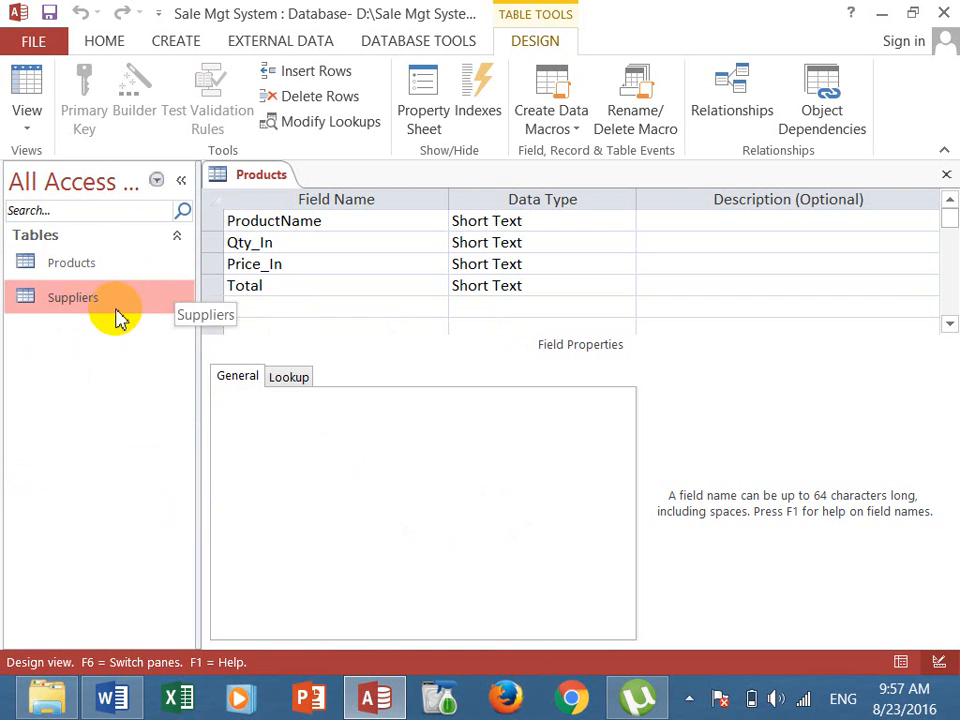
Close the Products table's design and rename the table as ProductsTbl
left_click(946, 174)
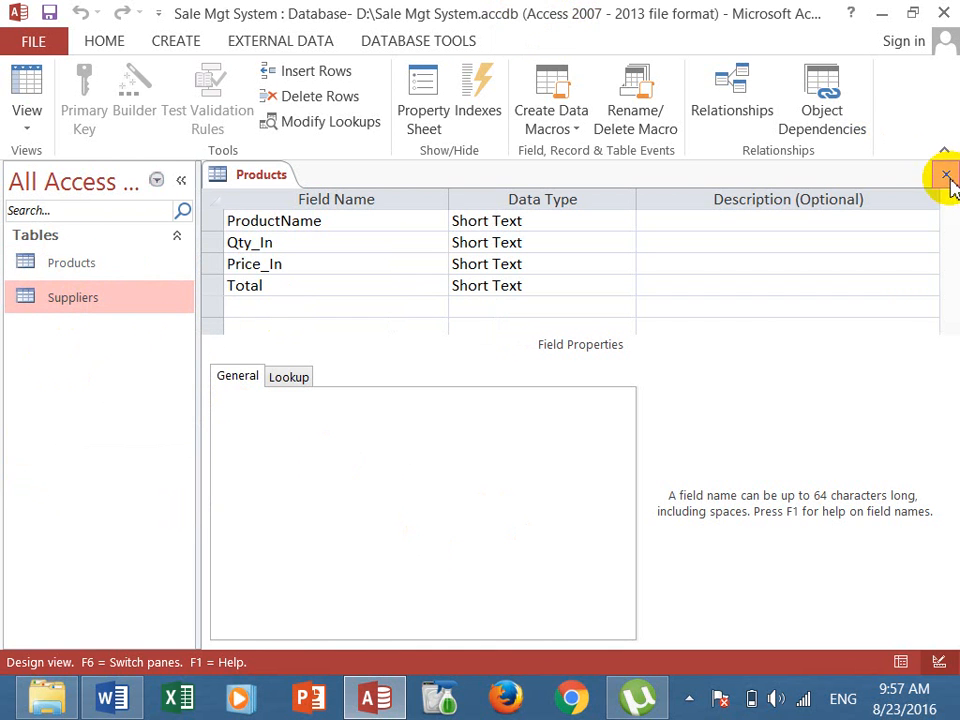
left_click(90, 268)
right_click(90, 268)
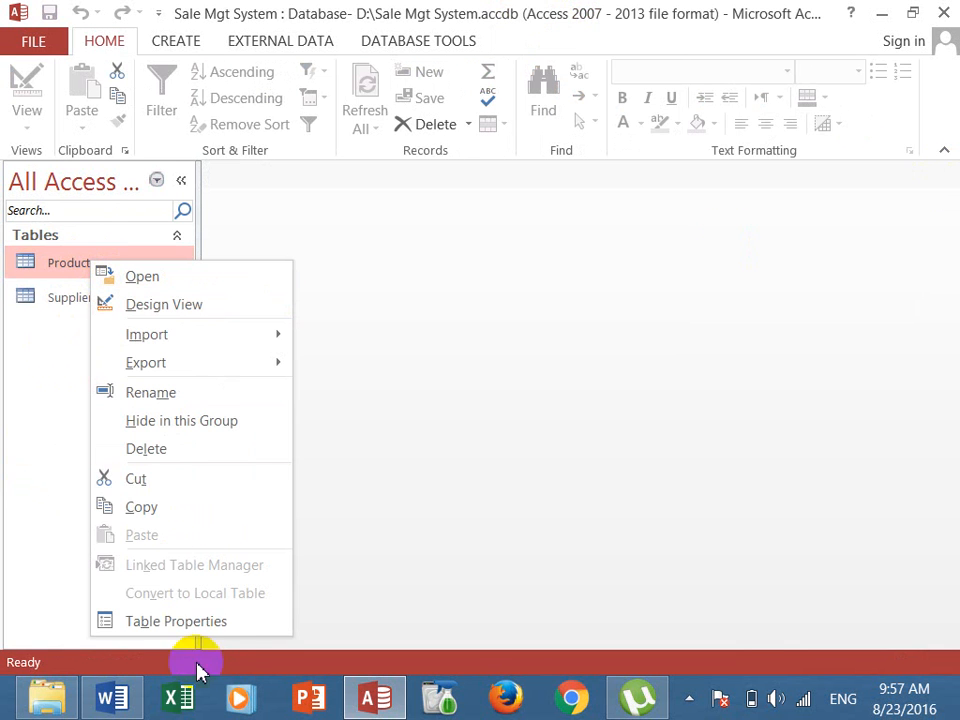
left_click(204, 394)
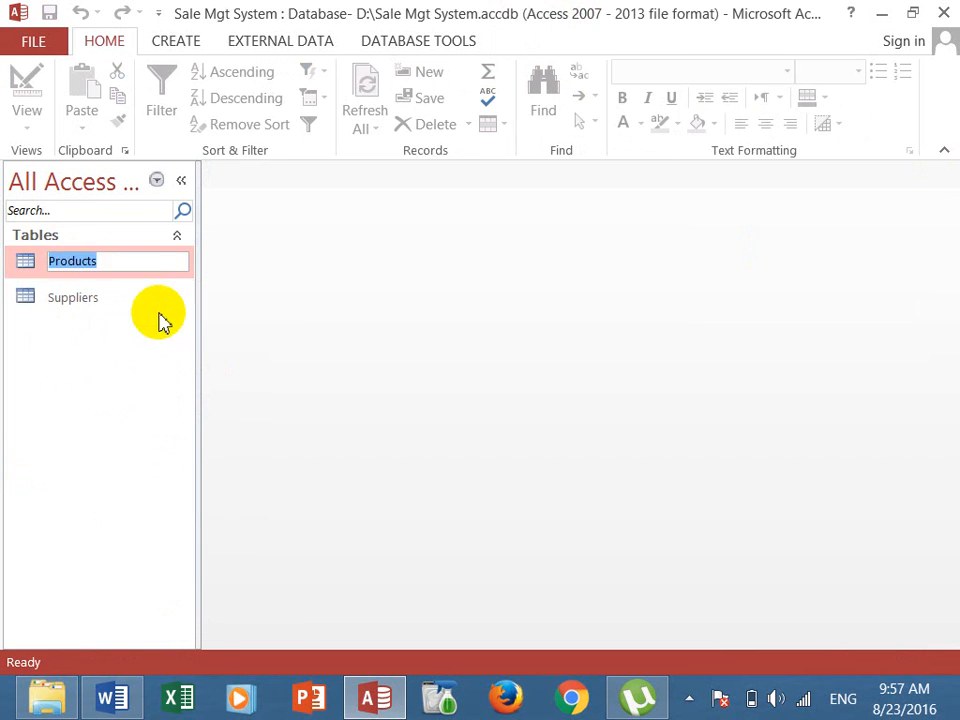
left_click(136, 258)
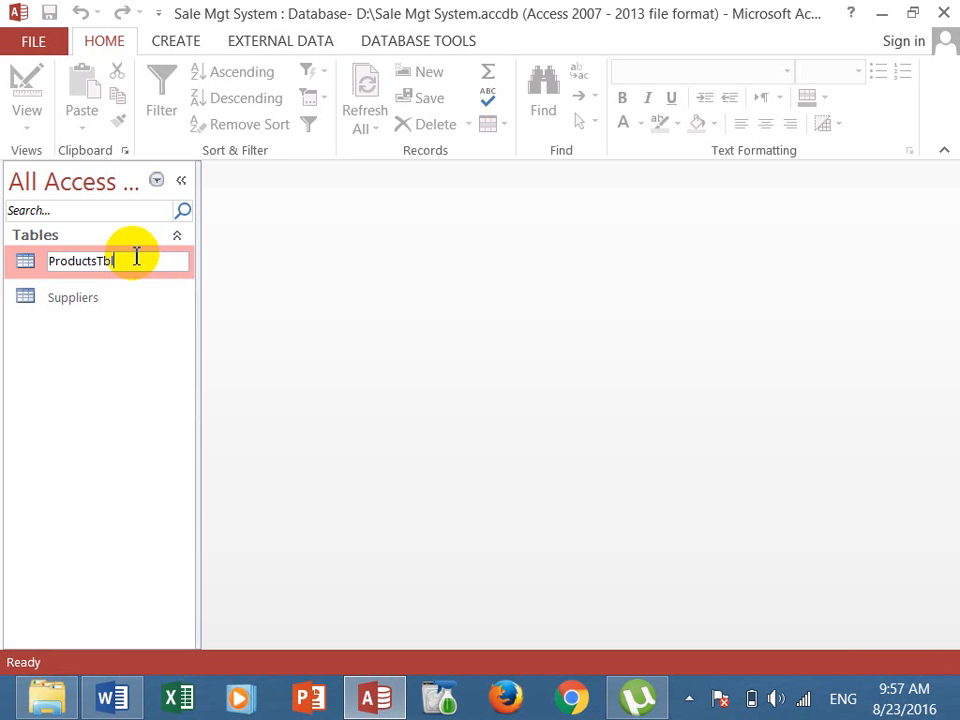
key("Return")
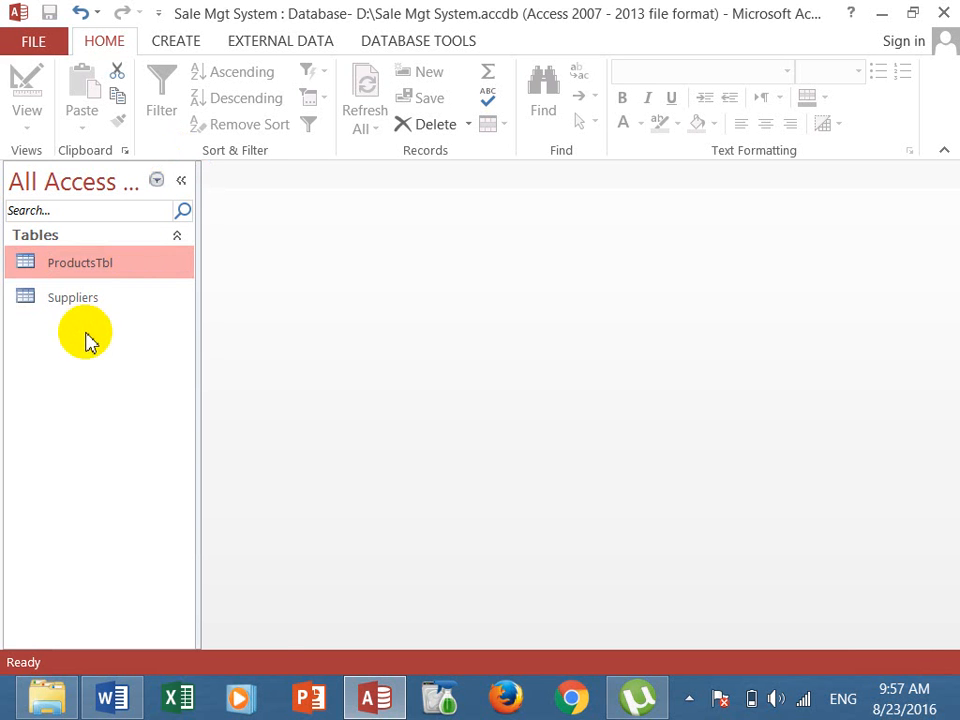
Rename the Suppliers table as SuppliersTbl, closing its design first if it is open
right_click(88, 305)
left_click(180, 354)
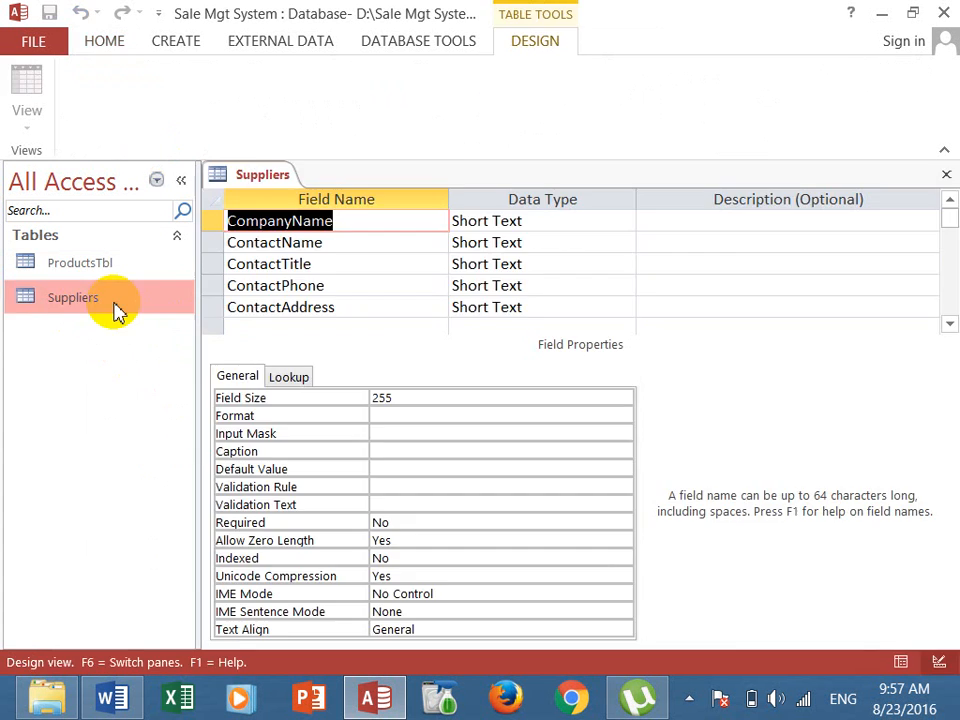
left_click(943, 178)
left_click(107, 295)
left_click(113, 295)
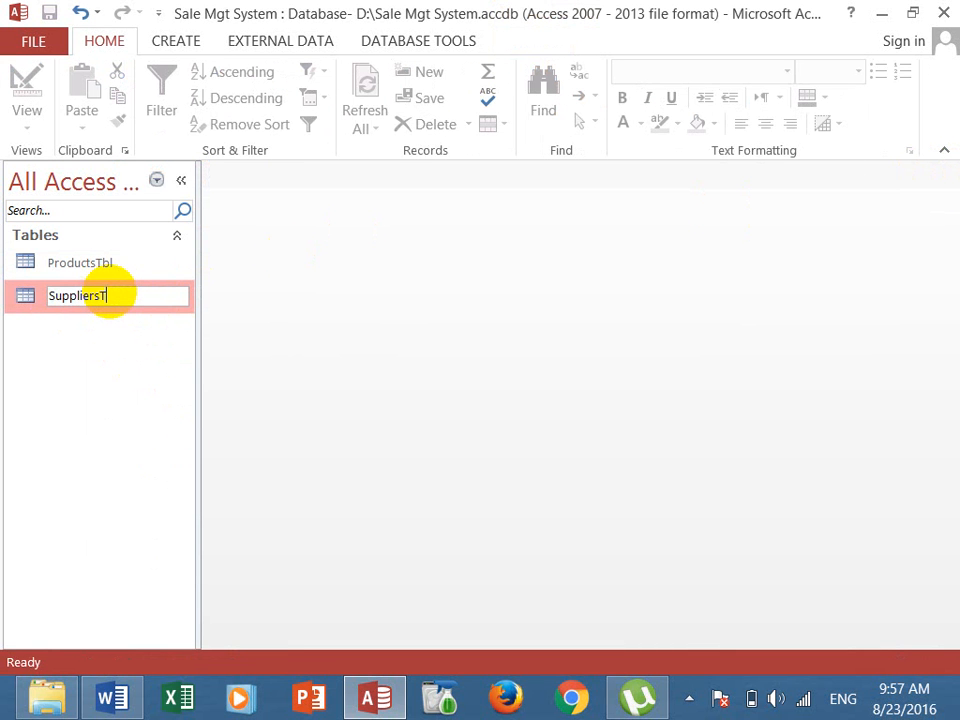
key("Return")
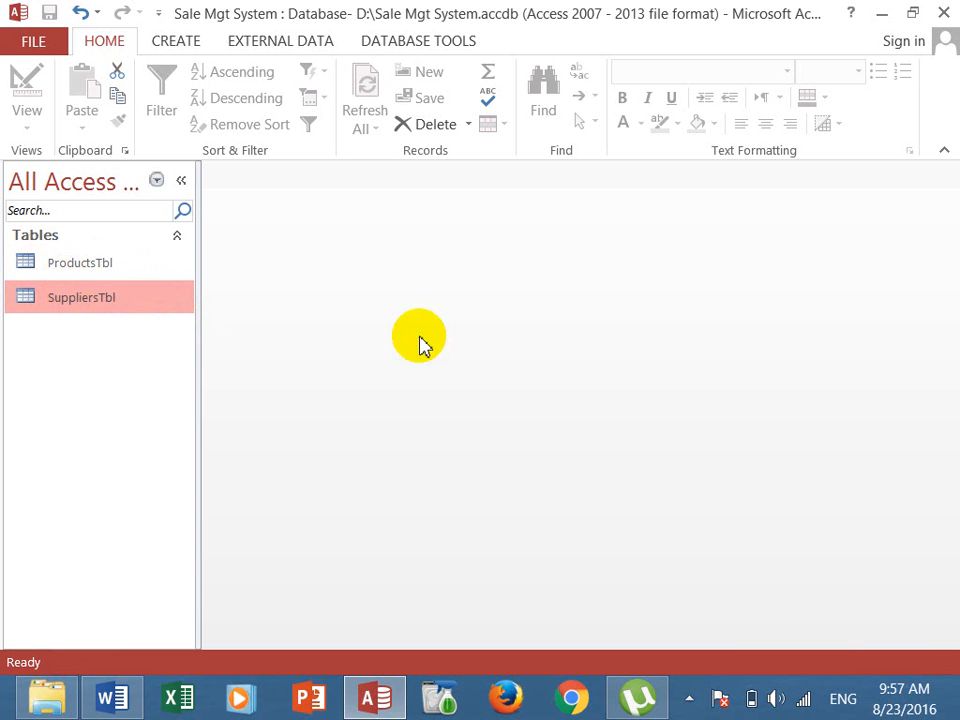
left_click(689, 699)
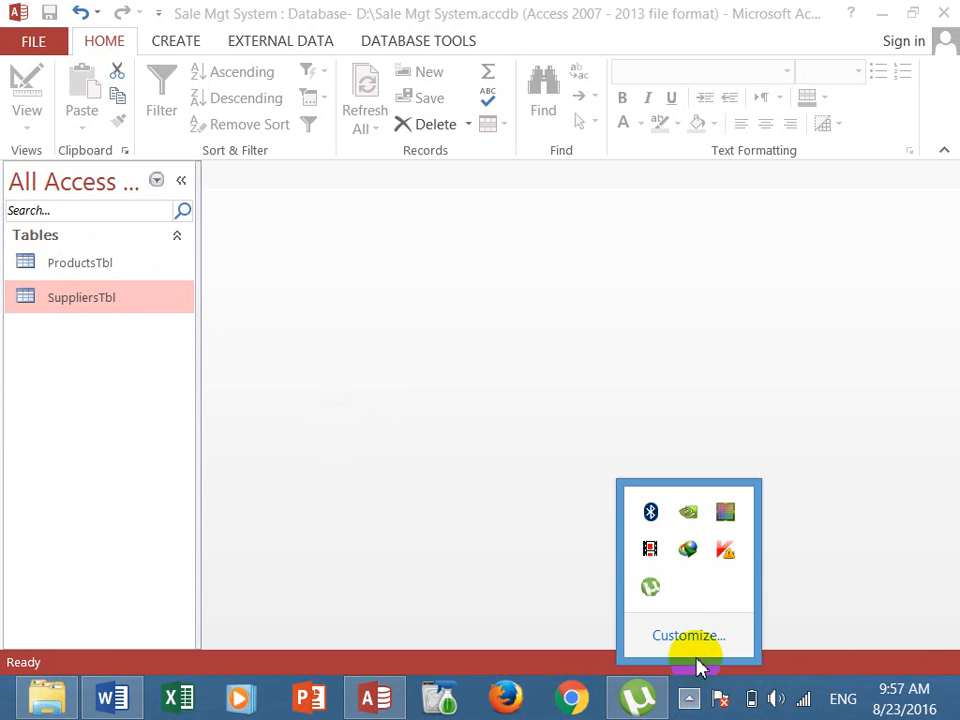